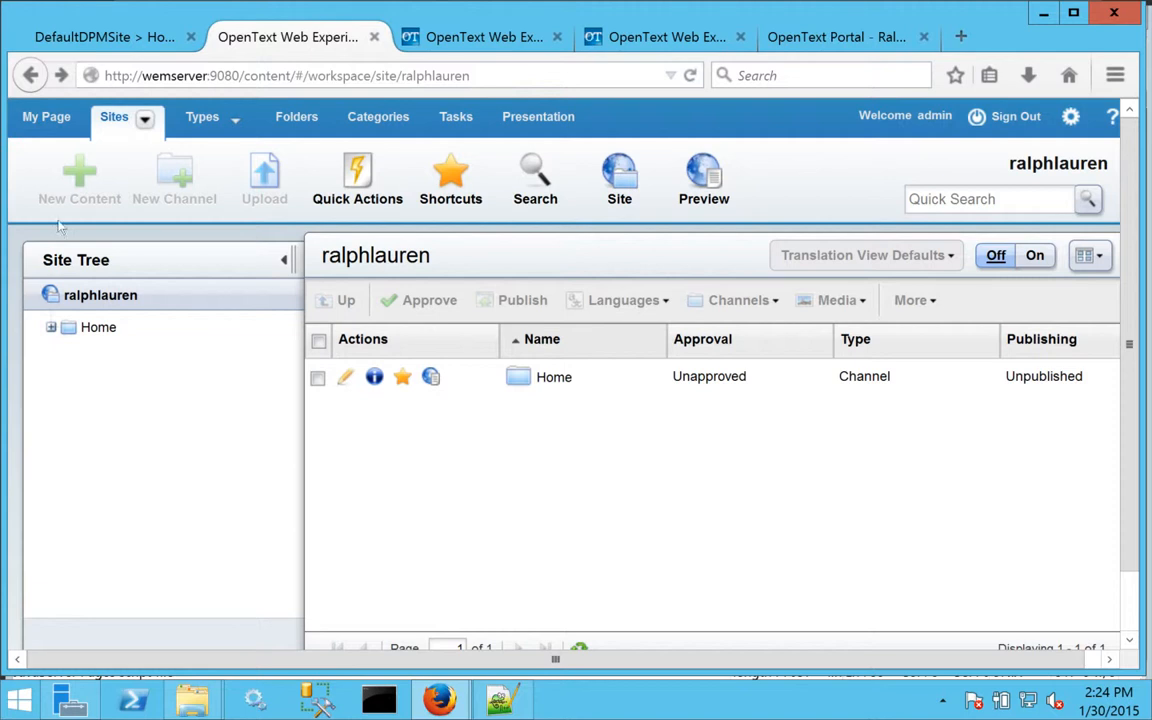
Preview the ralphlauren site's page and return to the workspaces.
click(144, 119)
click(152, 230)
click(706, 190)
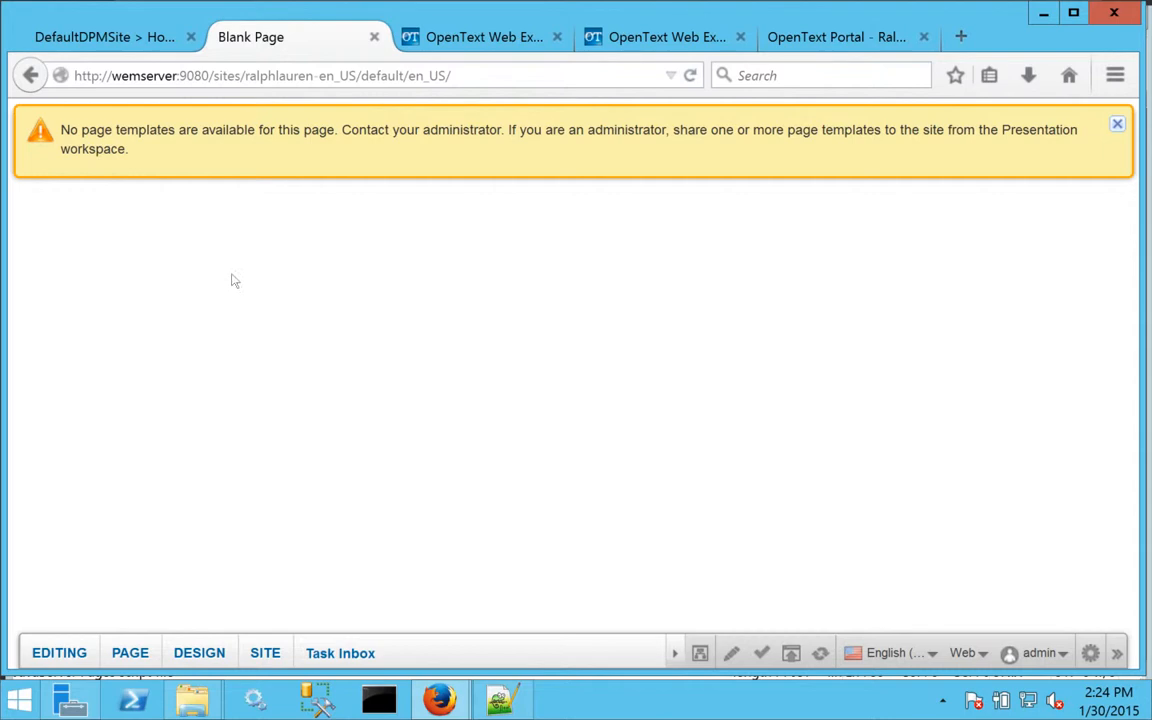
click(1090, 652)
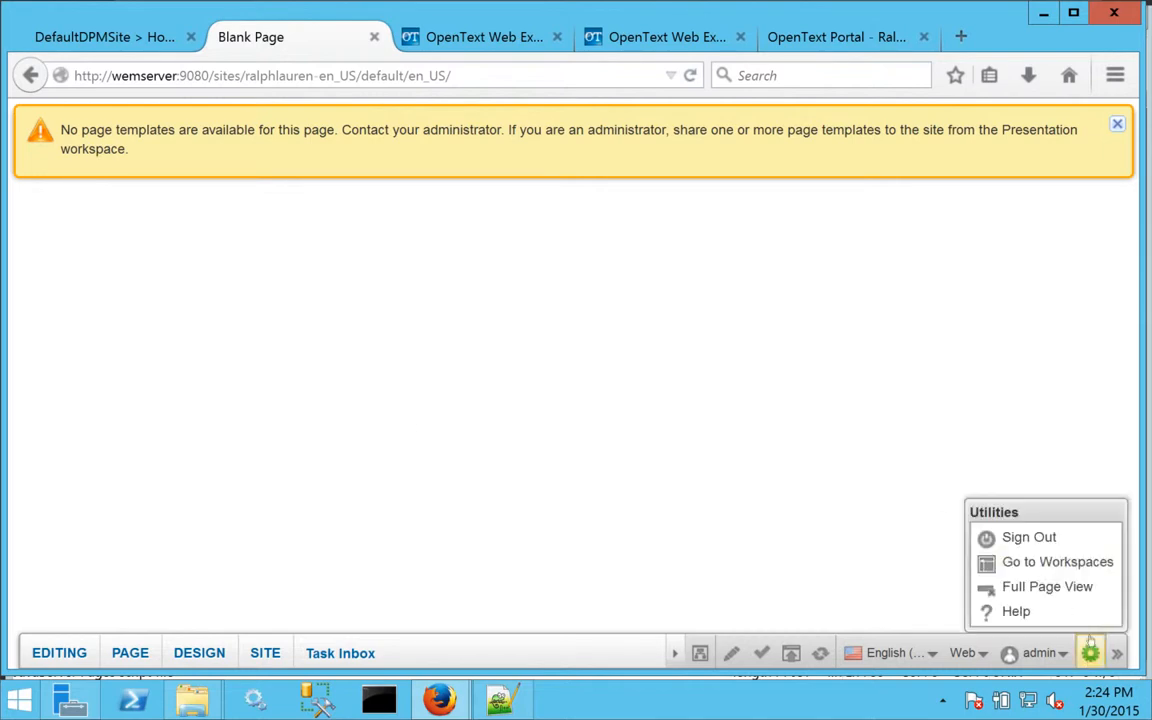
click(1045, 558)
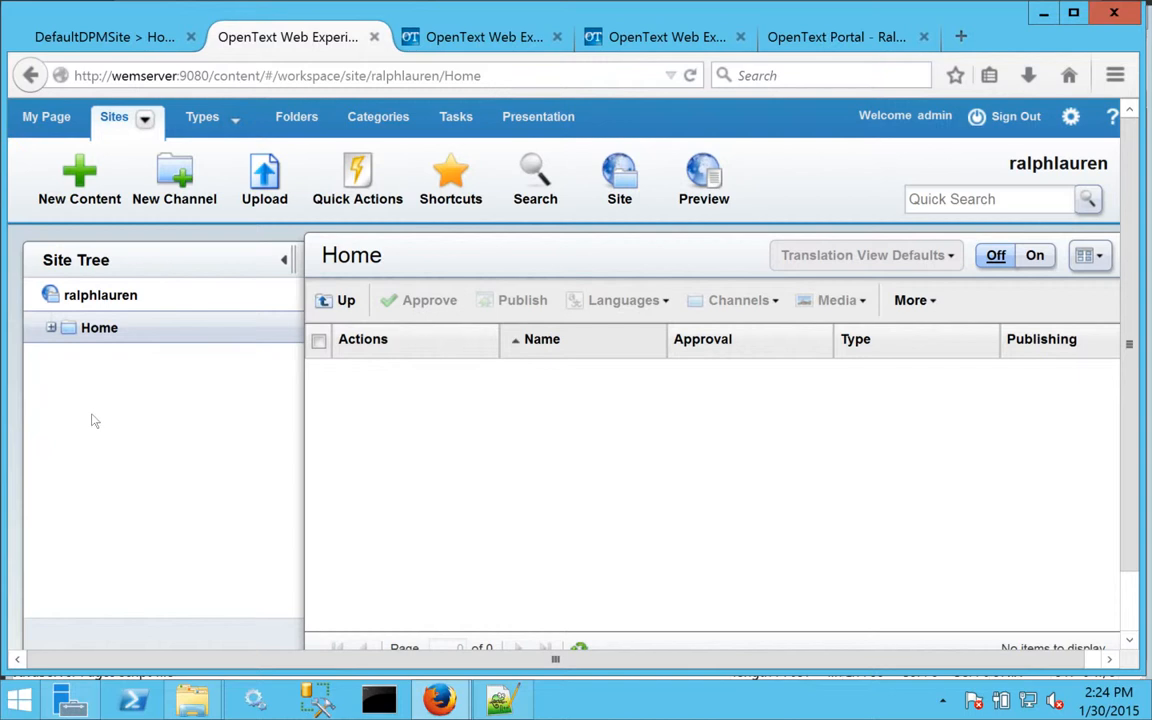
Start a new page template named "RL Home" in the RL folder under Page Templates of the Presentation workspace.
click(535, 118)
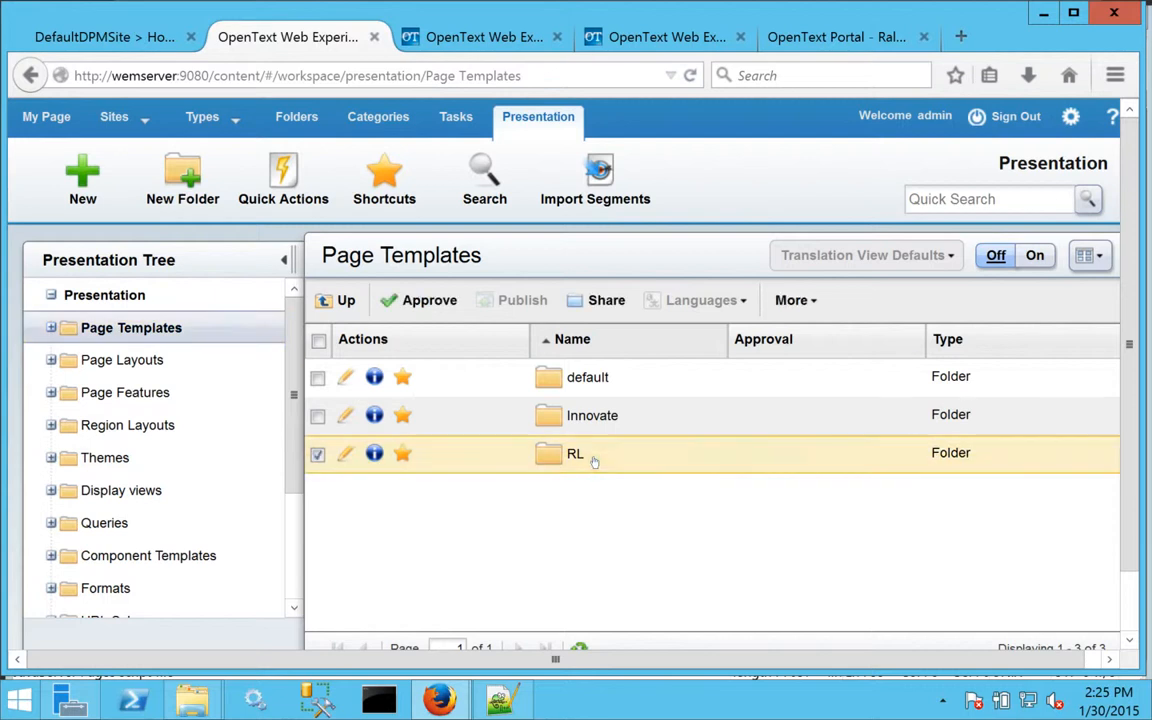
double_click(590, 461)
click(90, 183)
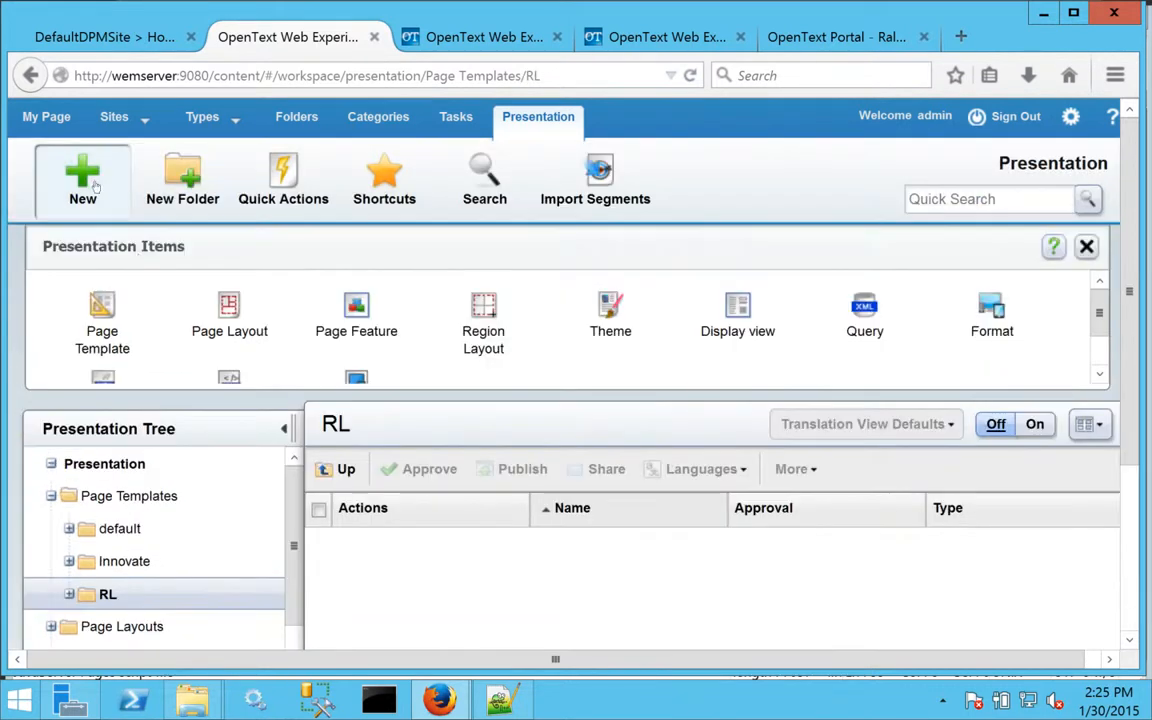
click(101, 318)
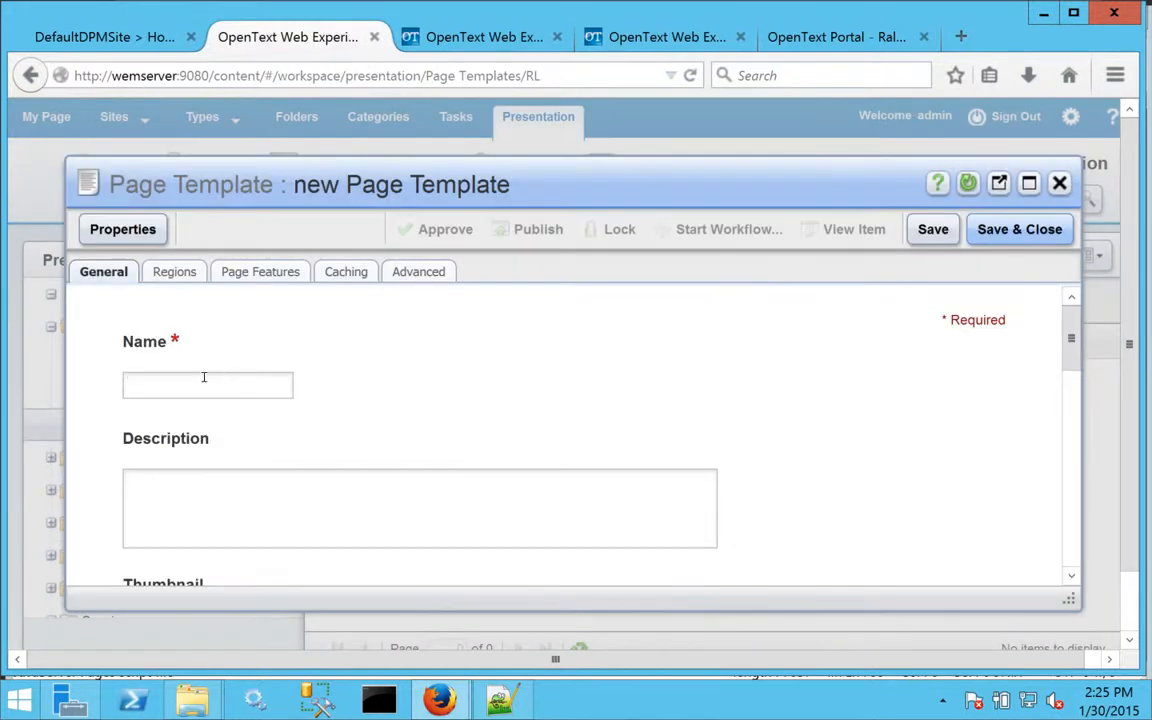
click(200, 381)
text(RL Home)
Set the template's thumbnail to "Screen Shot 2015-01-30 at 2.13.23 PM.png" from the RL content folder.
scroll(1079, 485, down, 3)
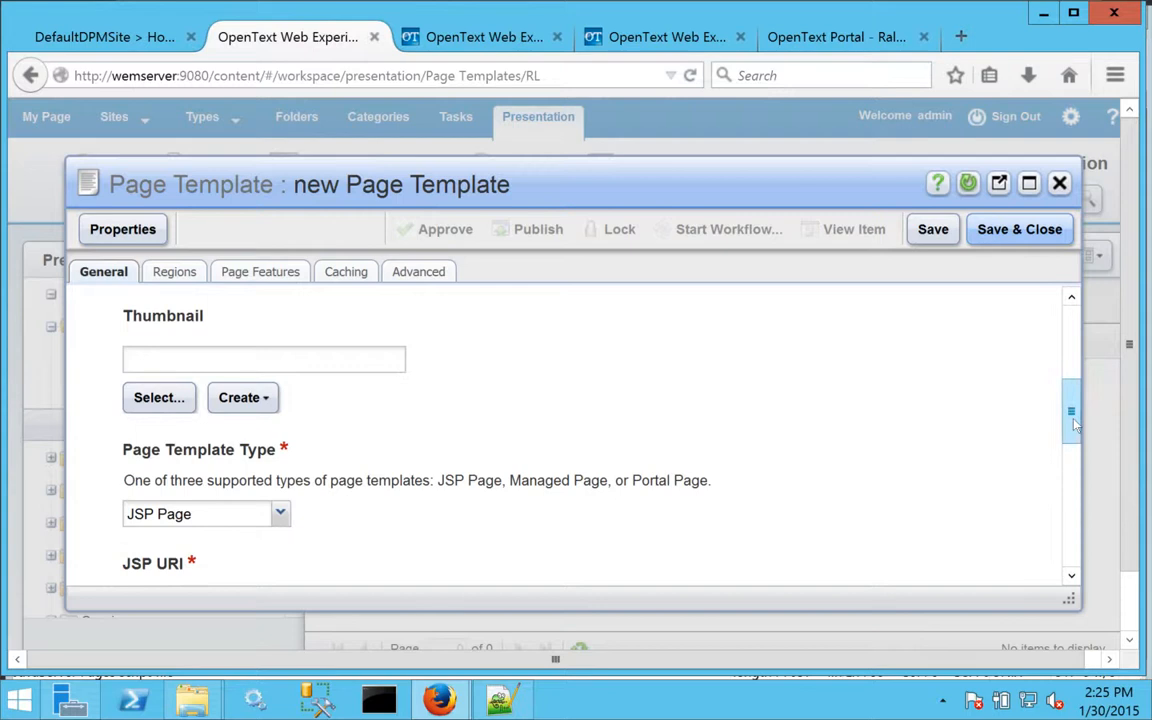
scroll(966, 390, down, 2)
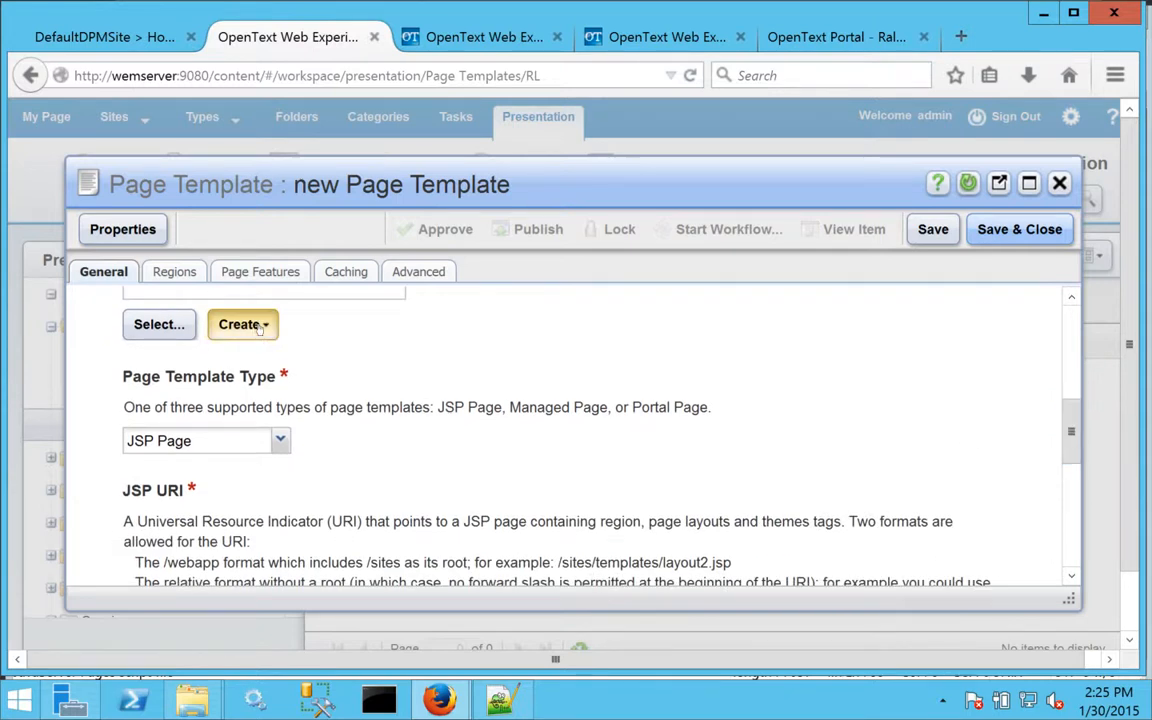
click(155, 327)
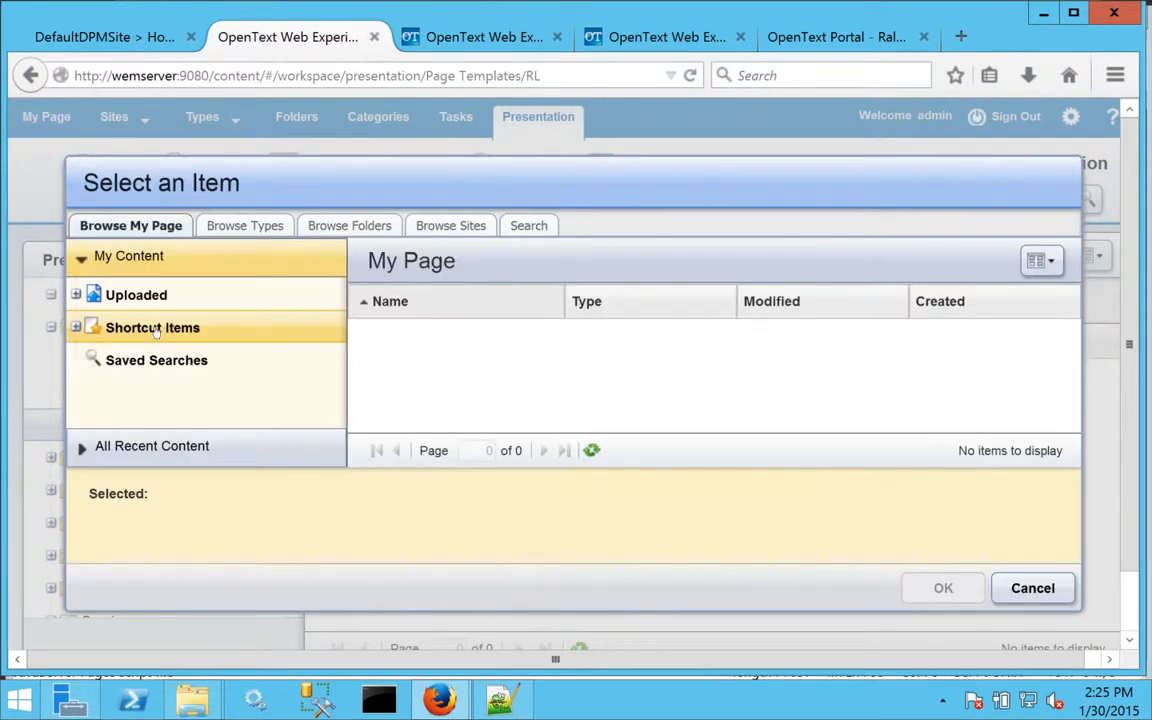
click(349, 225)
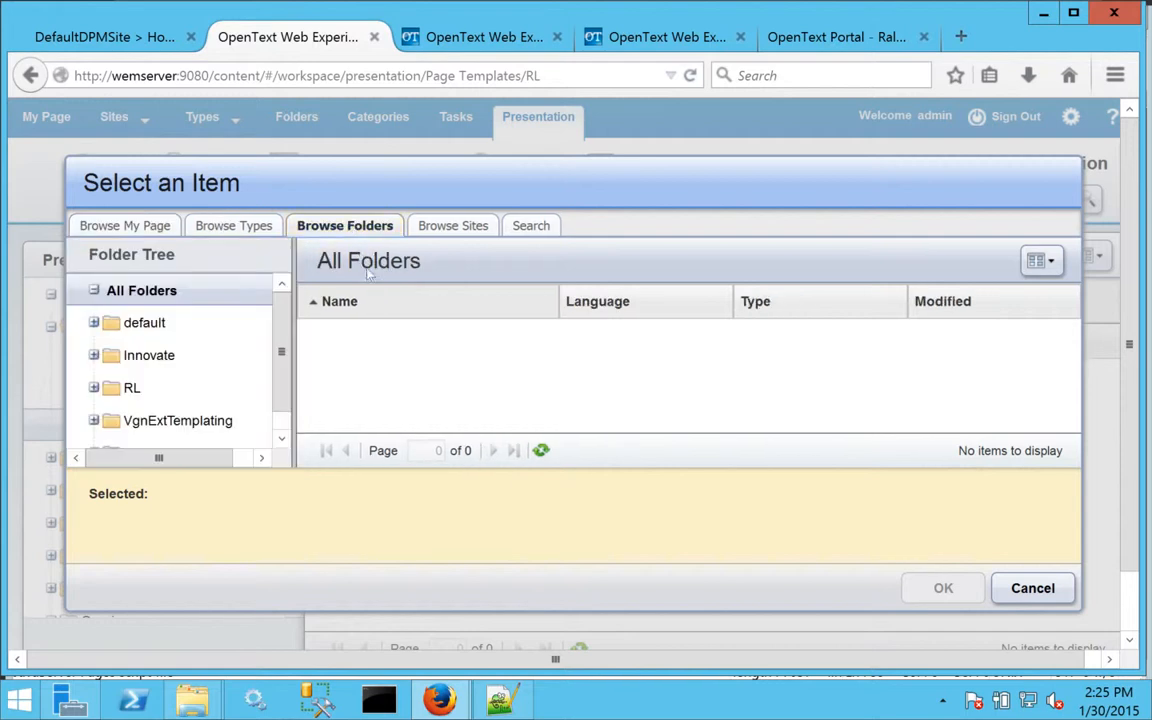
click(132, 387)
click(465, 337)
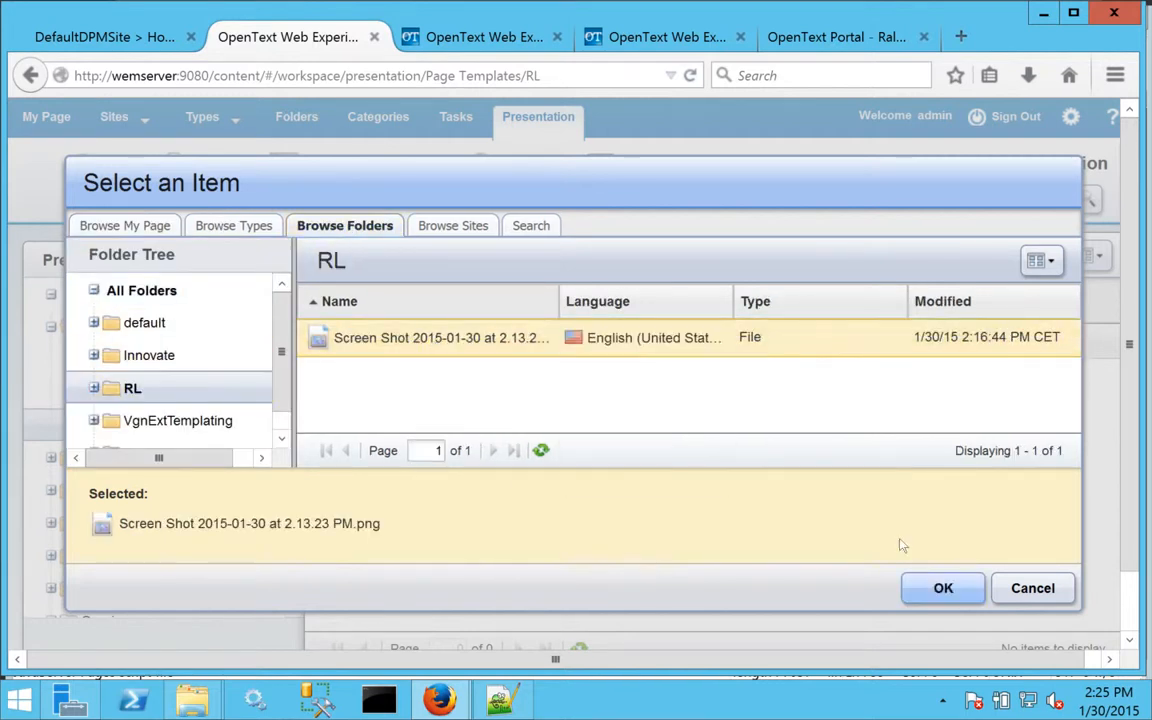
click(945, 590)
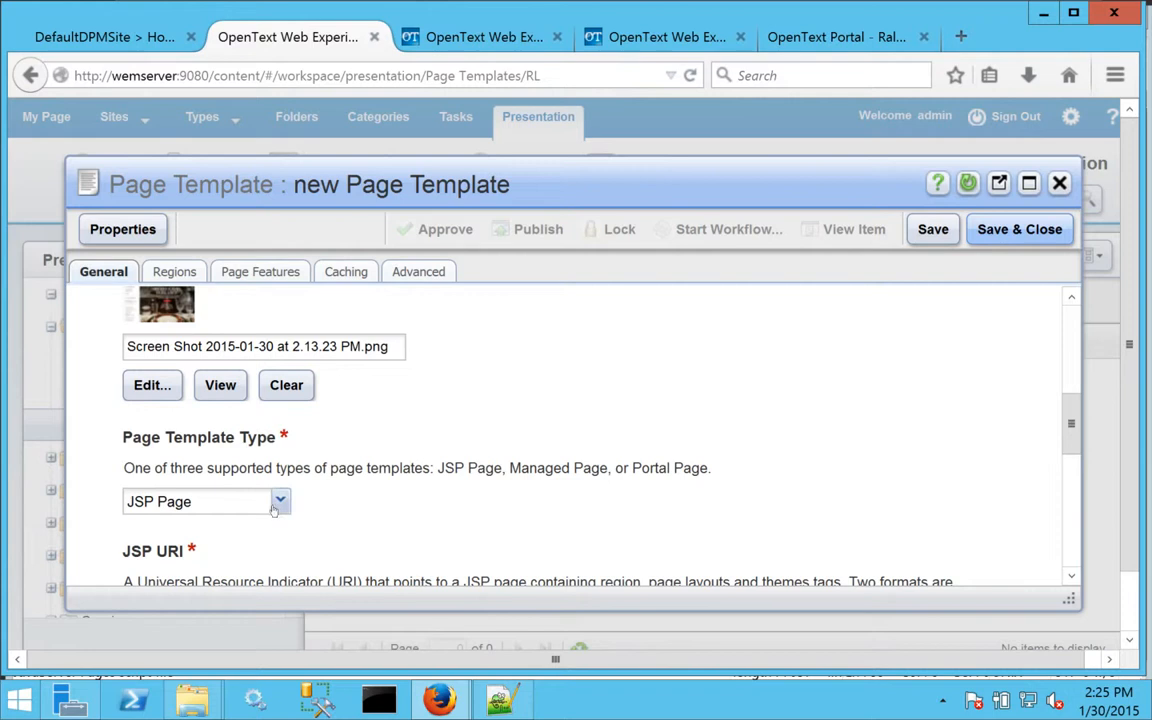
Set the page template type to Portal Page and the Portal/WEM site to default:ralphlauren (ralphlauren).
click(282, 503)
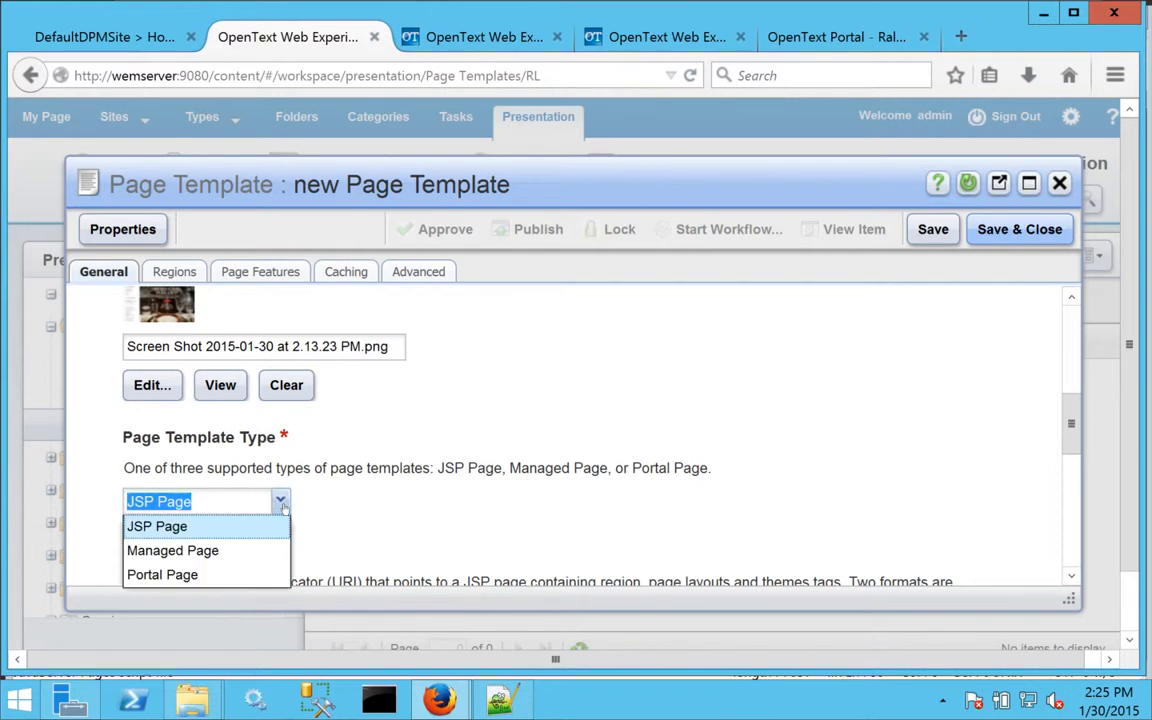
click(193, 576)
scroll(966, 380, down, 5)
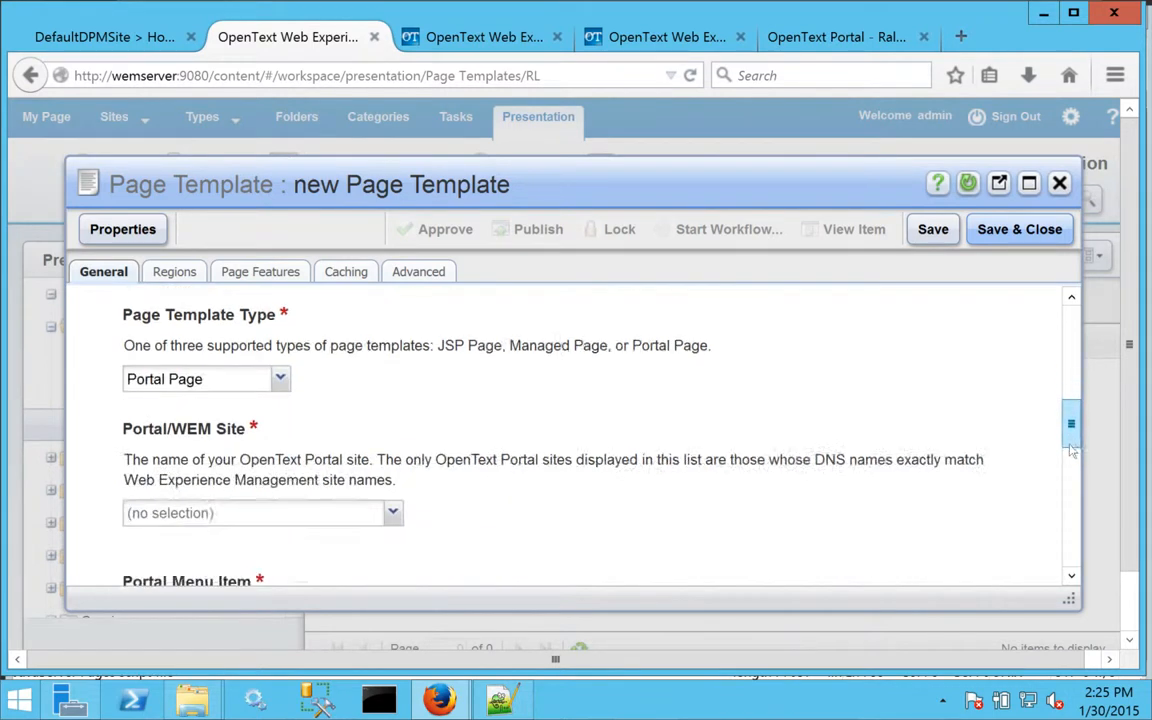
click(210, 397)
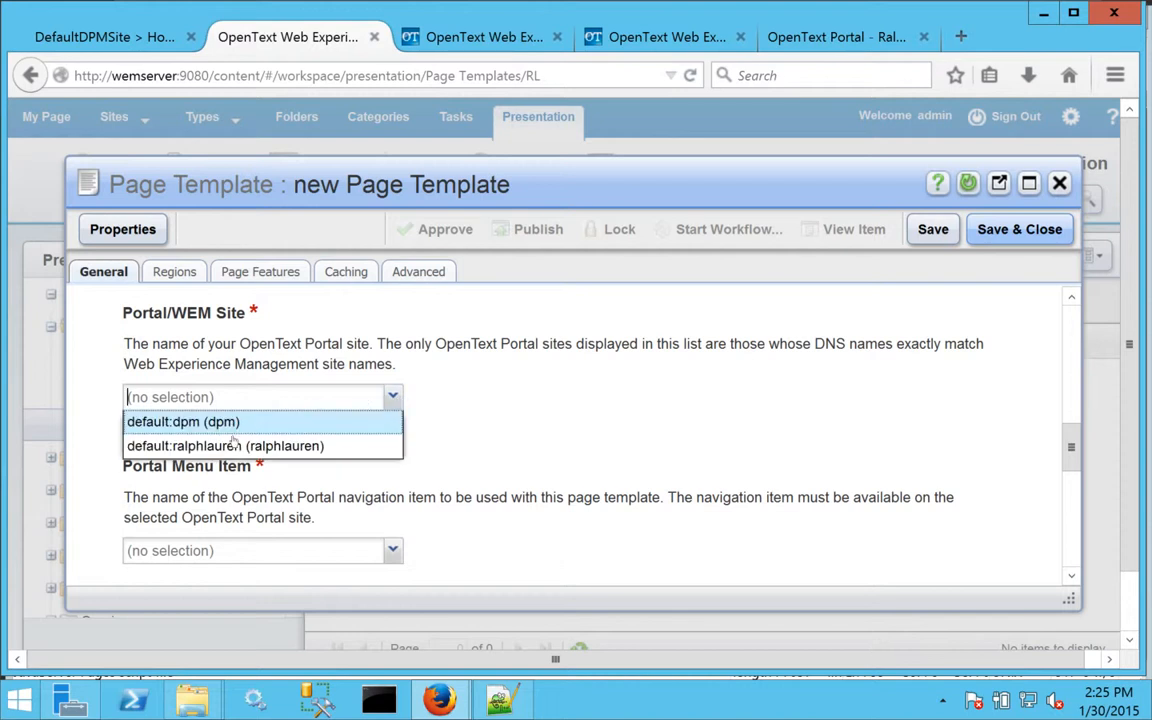
click(200, 442)
Set the template's Portal menu item to Home.
drag(1073, 463, 1072, 509)
click(391, 331)
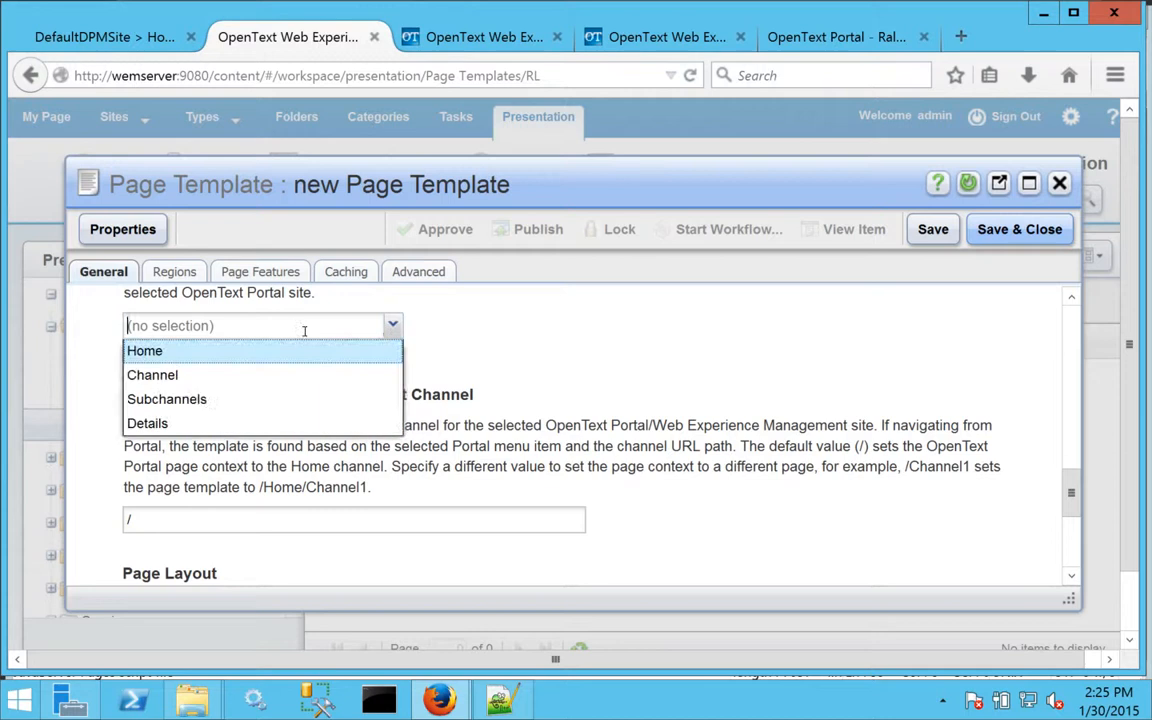
click(148, 355)
drag(1071, 493, 1070, 450)
Add a row to the template's regions and create a new region for it named "RL Navigation".
click(163, 272)
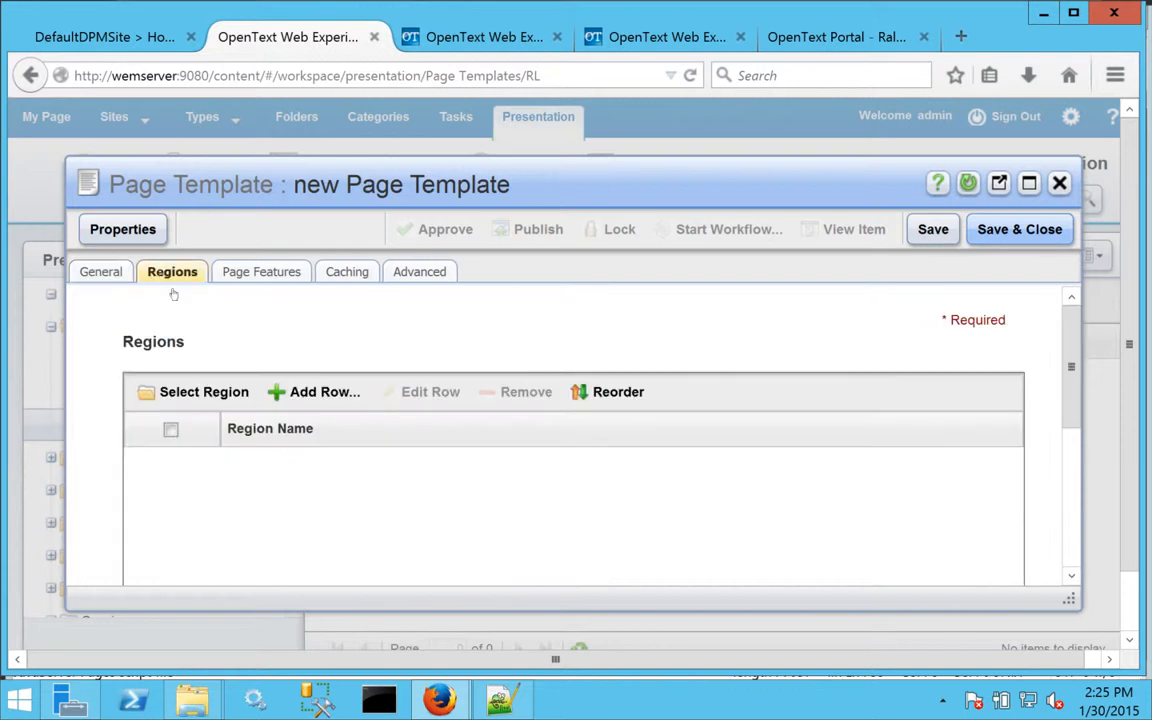
click(305, 392)
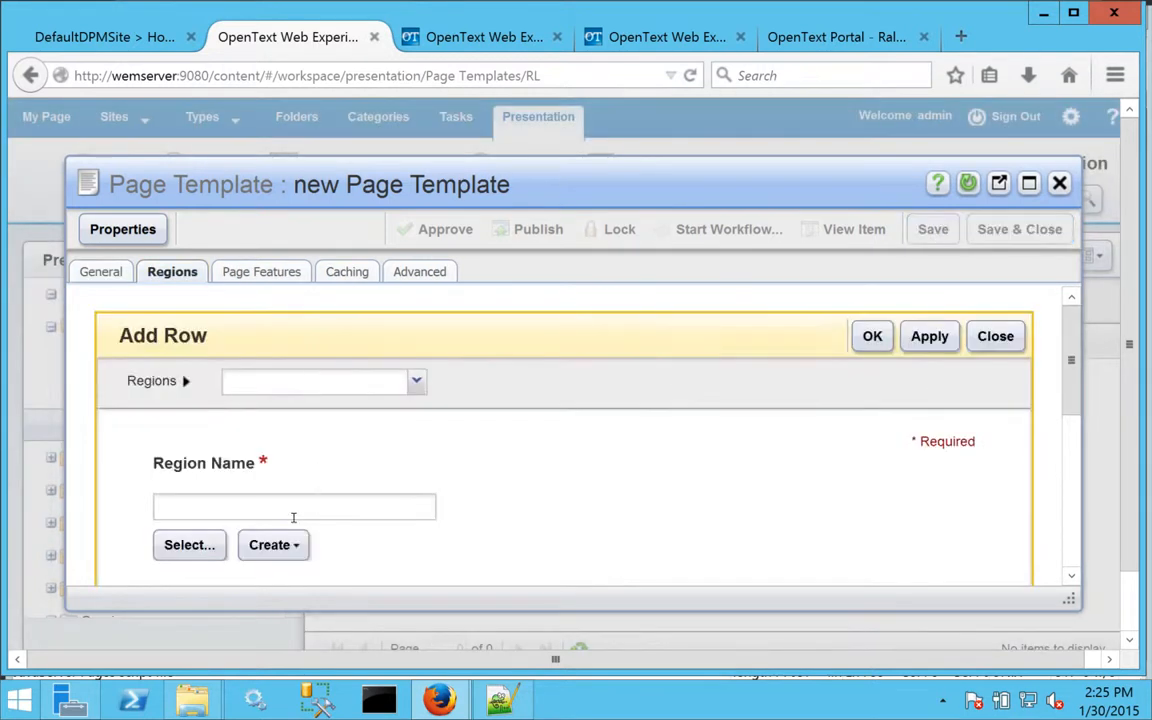
click(281, 546)
click(301, 580)
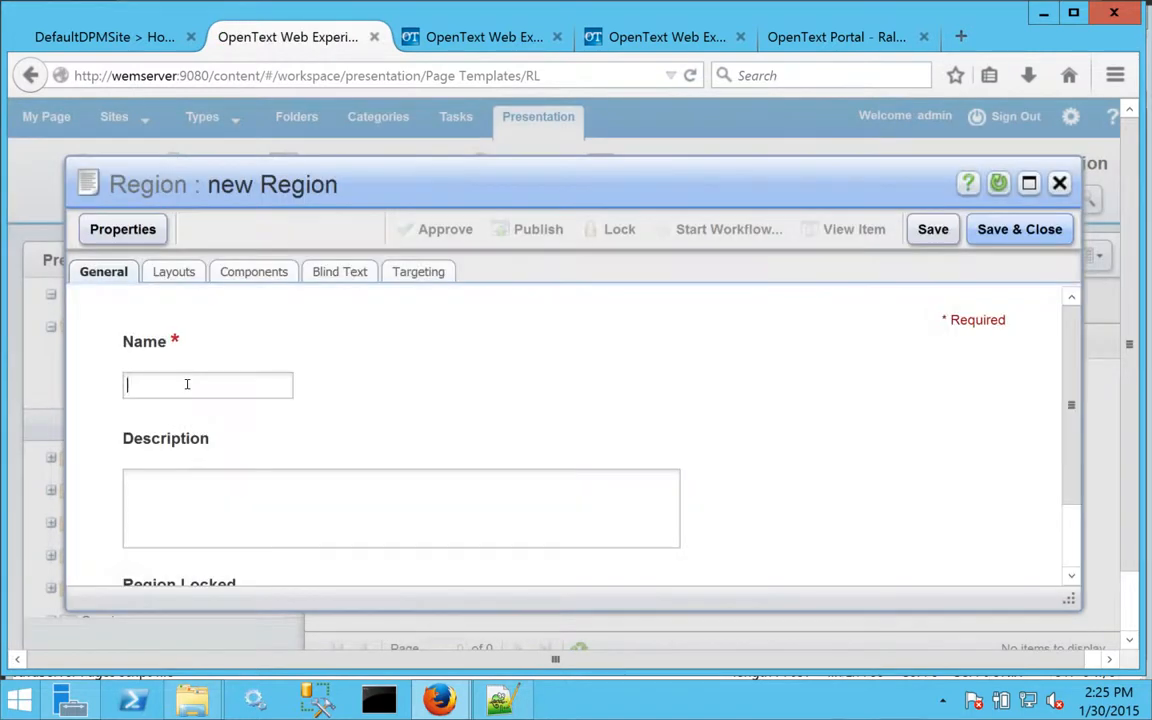
click(186, 384)
text(Navig)
text(RL)
drag(1071, 405, 1071, 470)
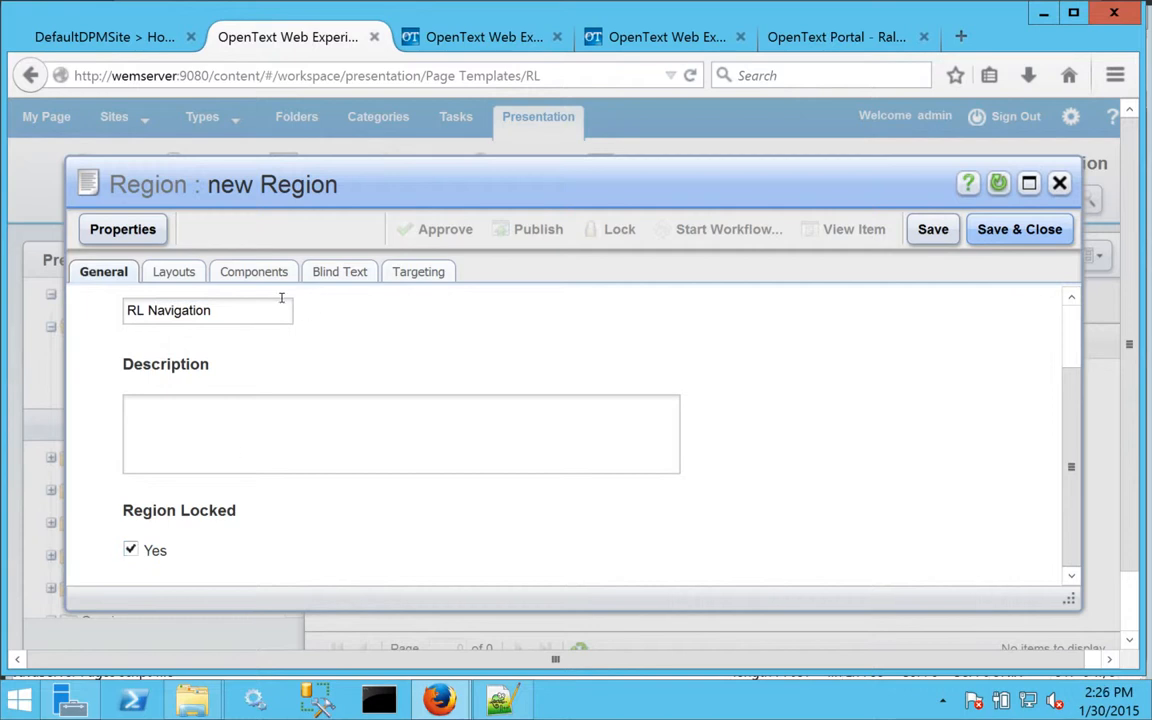
Add Navigation to the region's allowed component types.
click(253, 271)
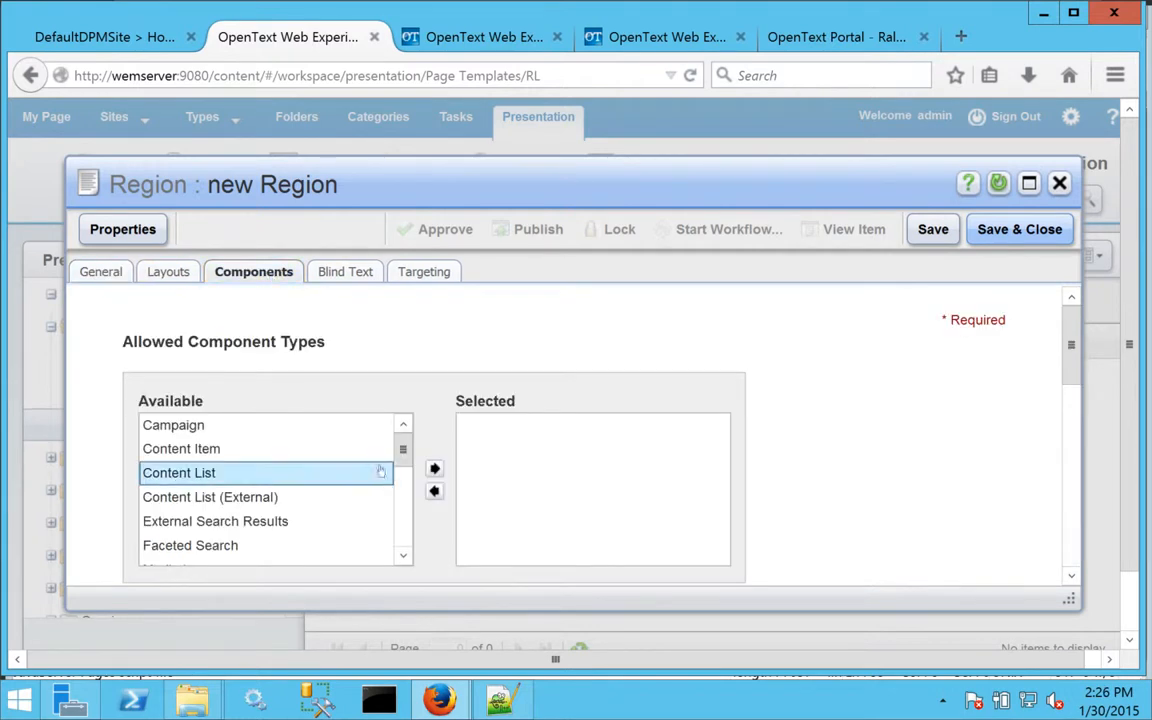
drag(402, 450, 402, 492)
drag(195, 478, 576, 478)
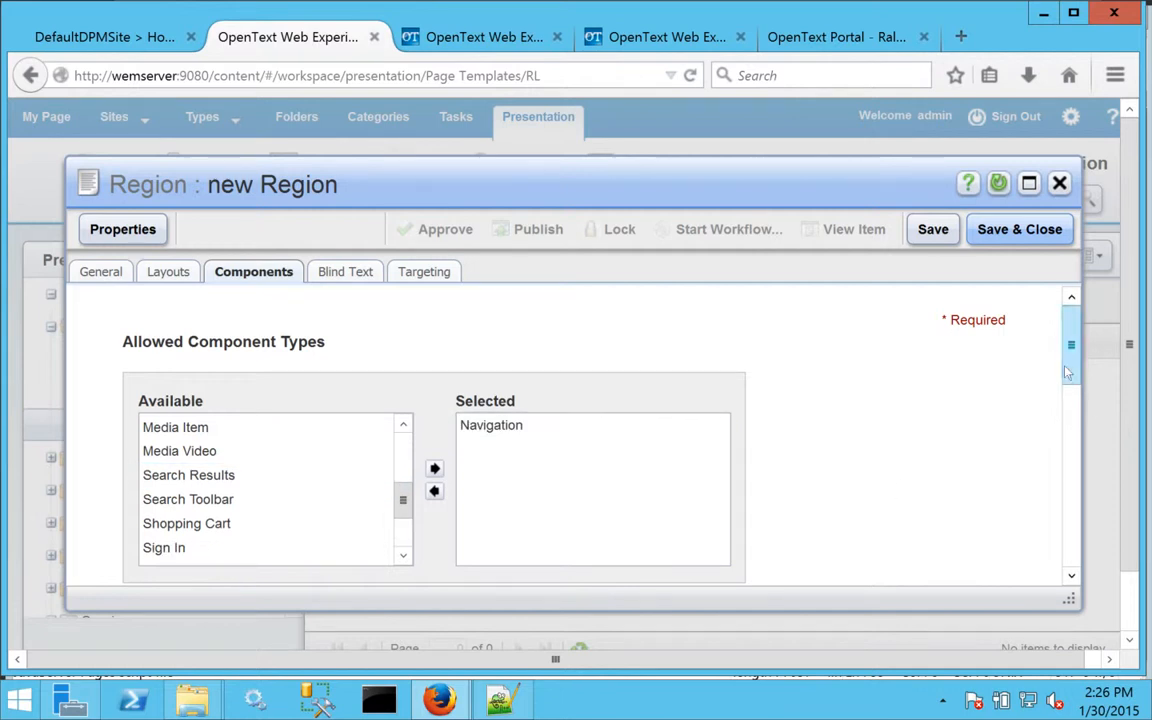
scroll(1040, 470, down, 5)
drag(1068, 482, 1069, 447)
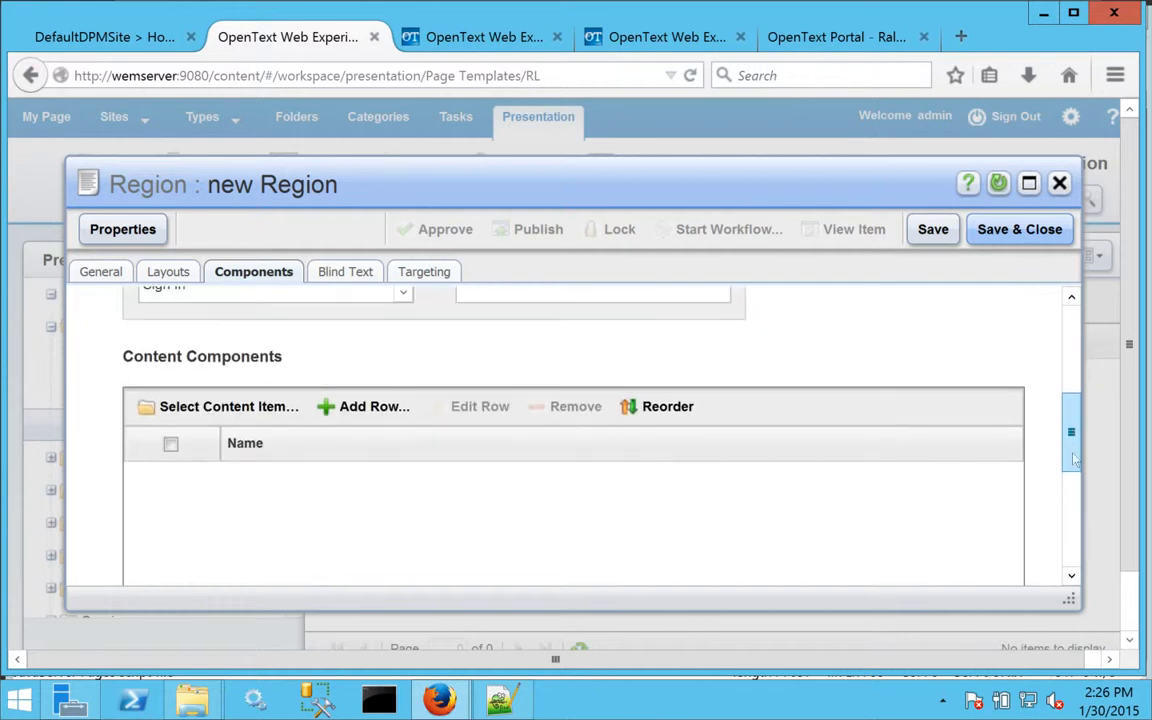
Save the RL Navigation region and add it to the page template's region list.
click(339, 271)
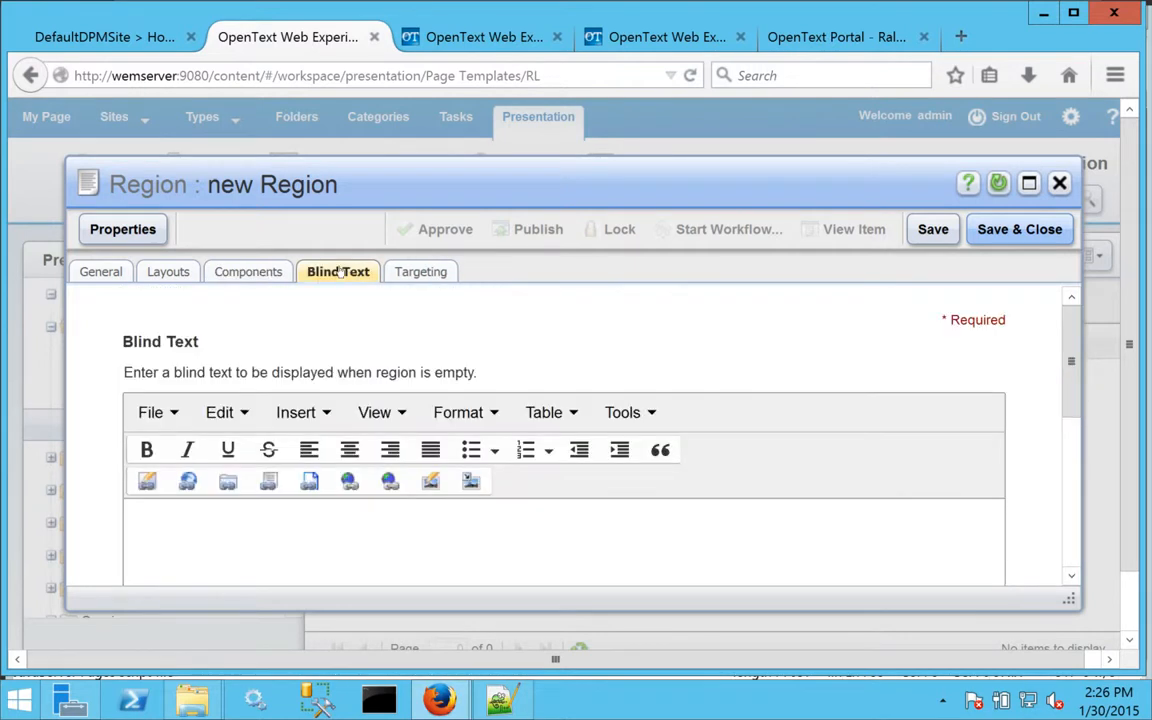
click(412, 272)
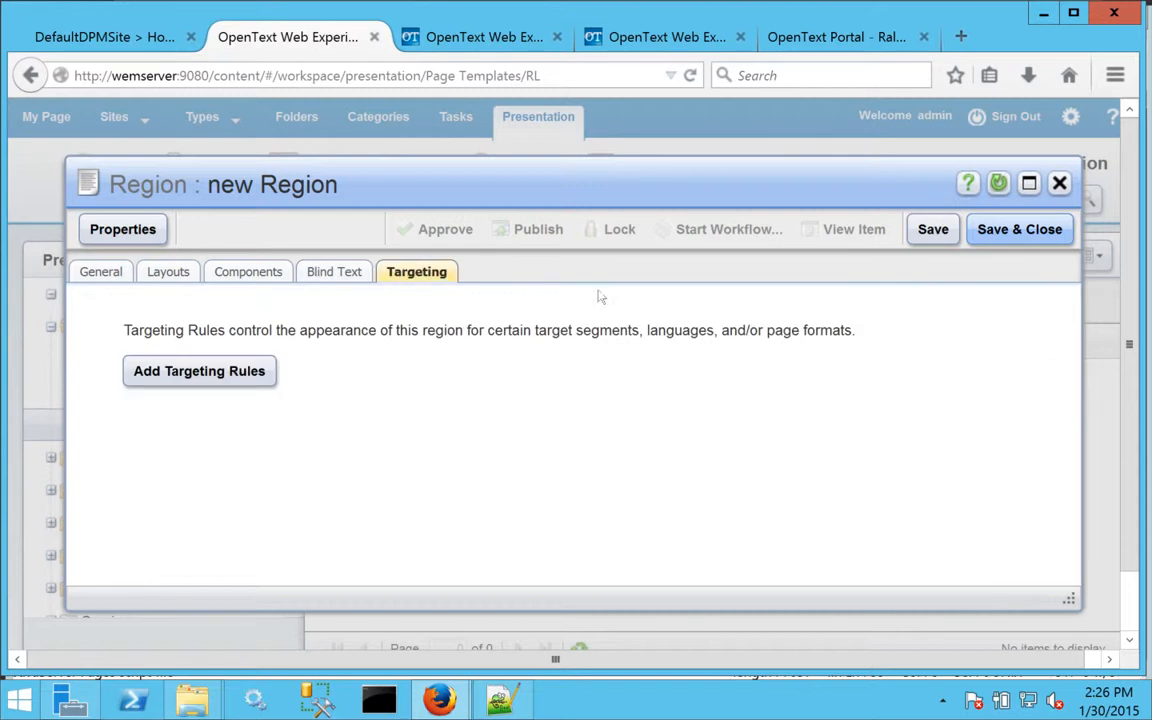
click(1019, 230)
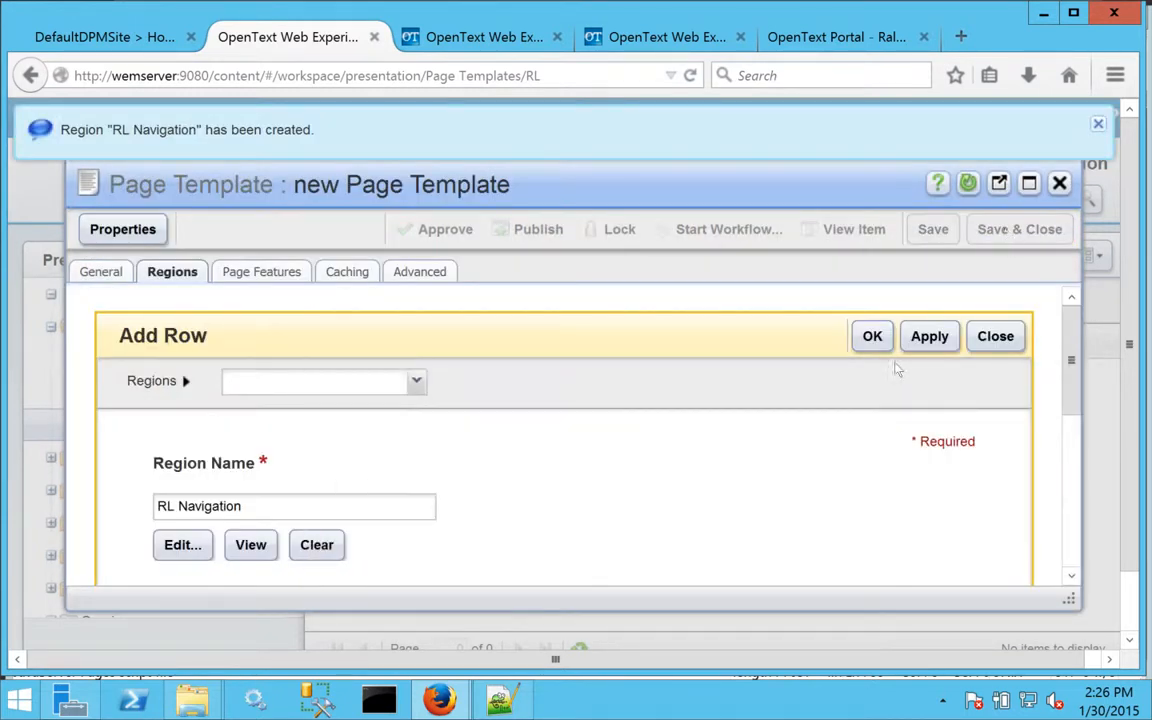
click(872, 340)
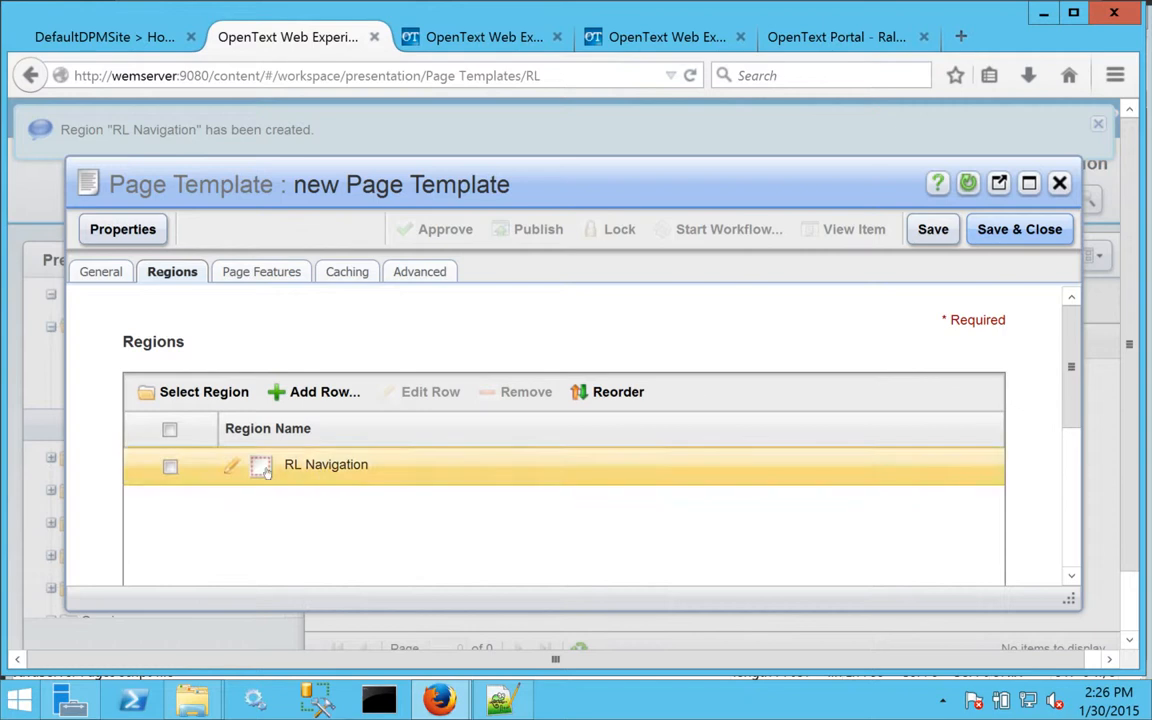
Review the template's page features, caching and advanced settings, and save and close the page template.
click(263, 276)
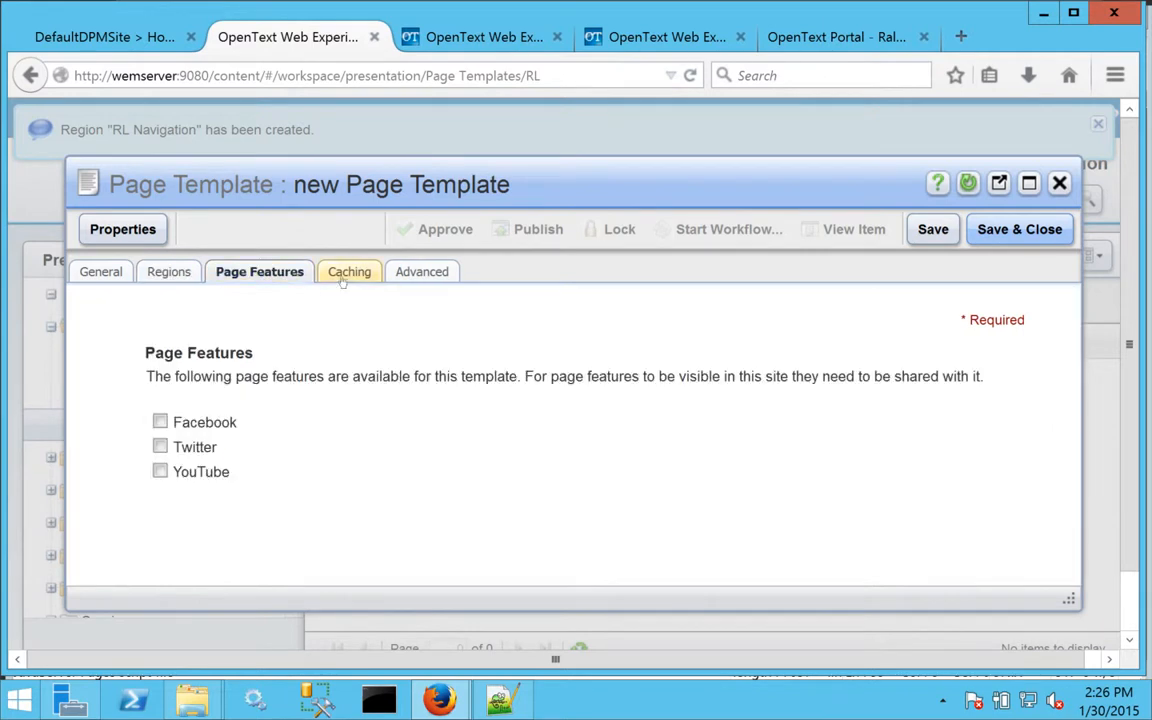
click(342, 273)
click(414, 281)
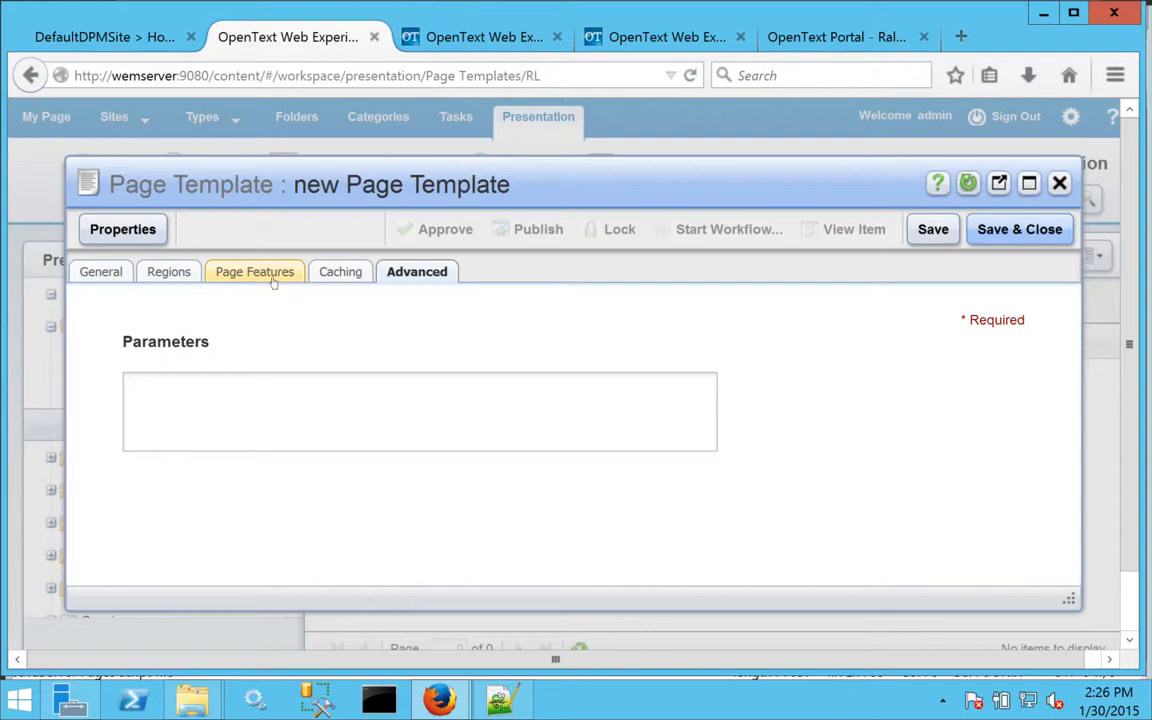
click(169, 271)
click(1024, 231)
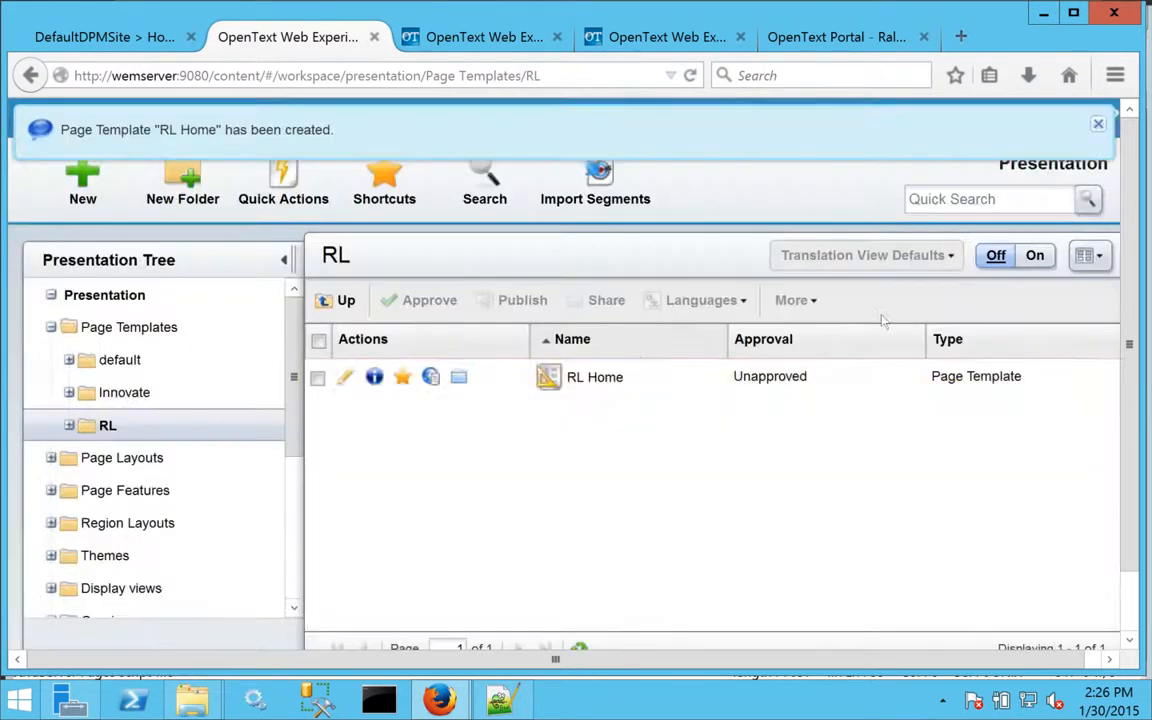
Check the page presentation settings of the ralphlauren site's Home channel and close the channel without changes.
click(587, 390)
mouse_move(589, 390)
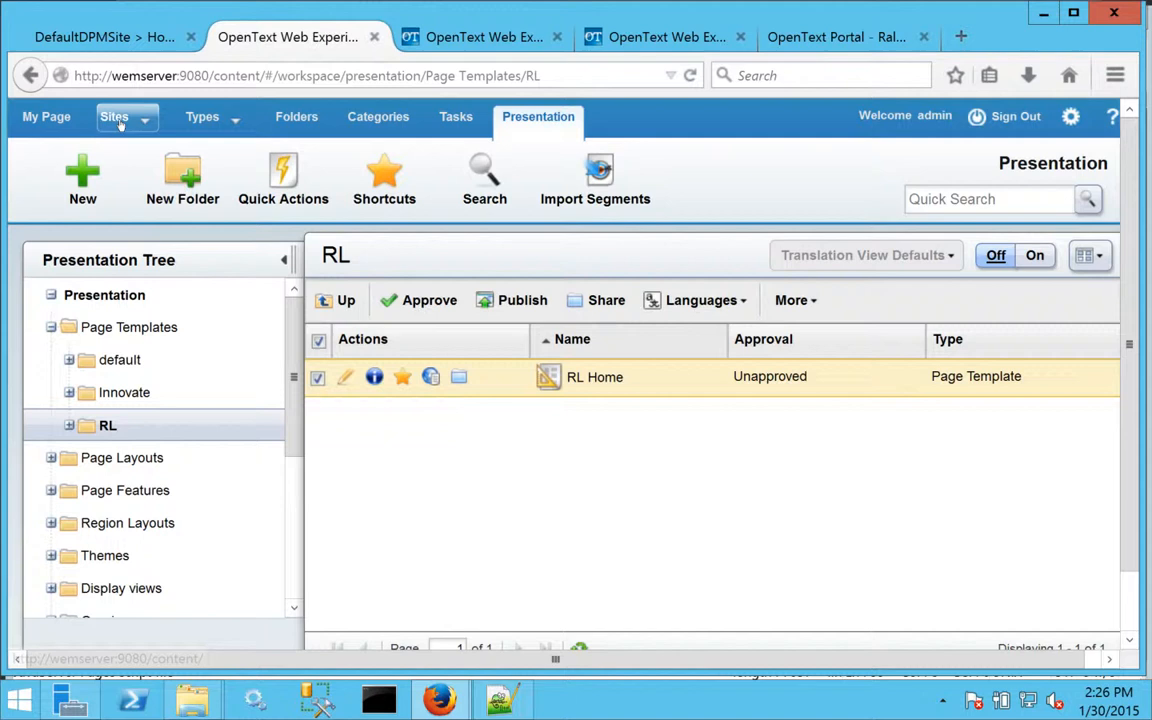
click(117, 118)
click(146, 229)
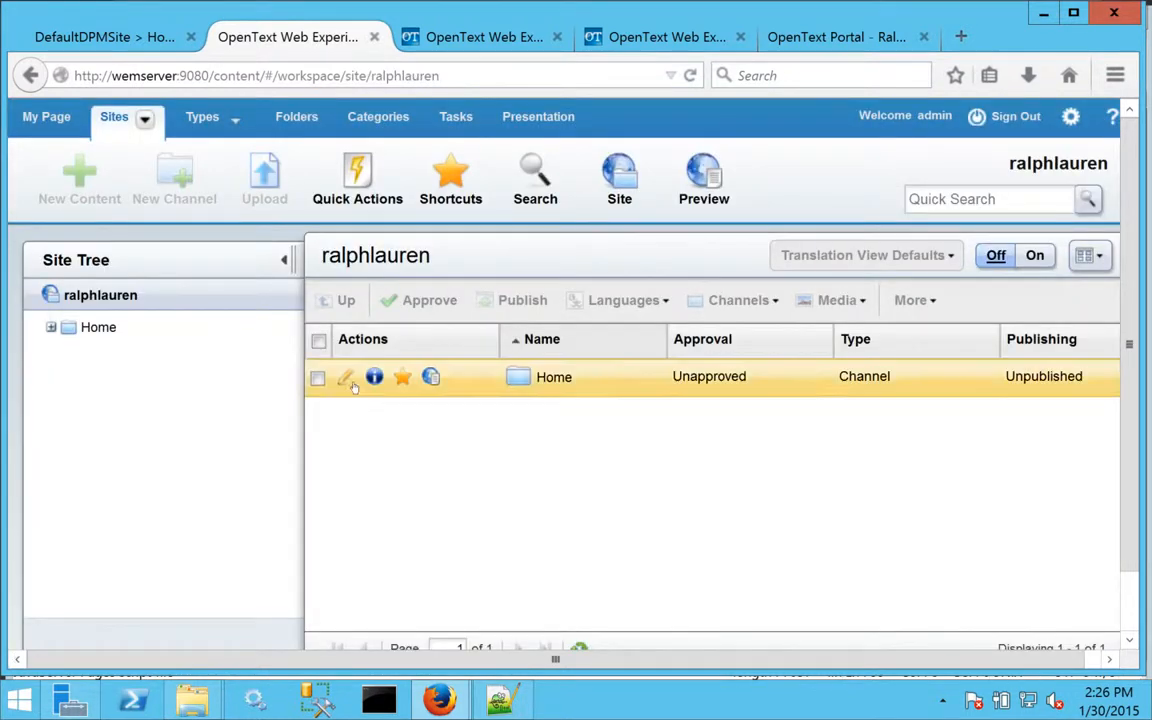
click(346, 377)
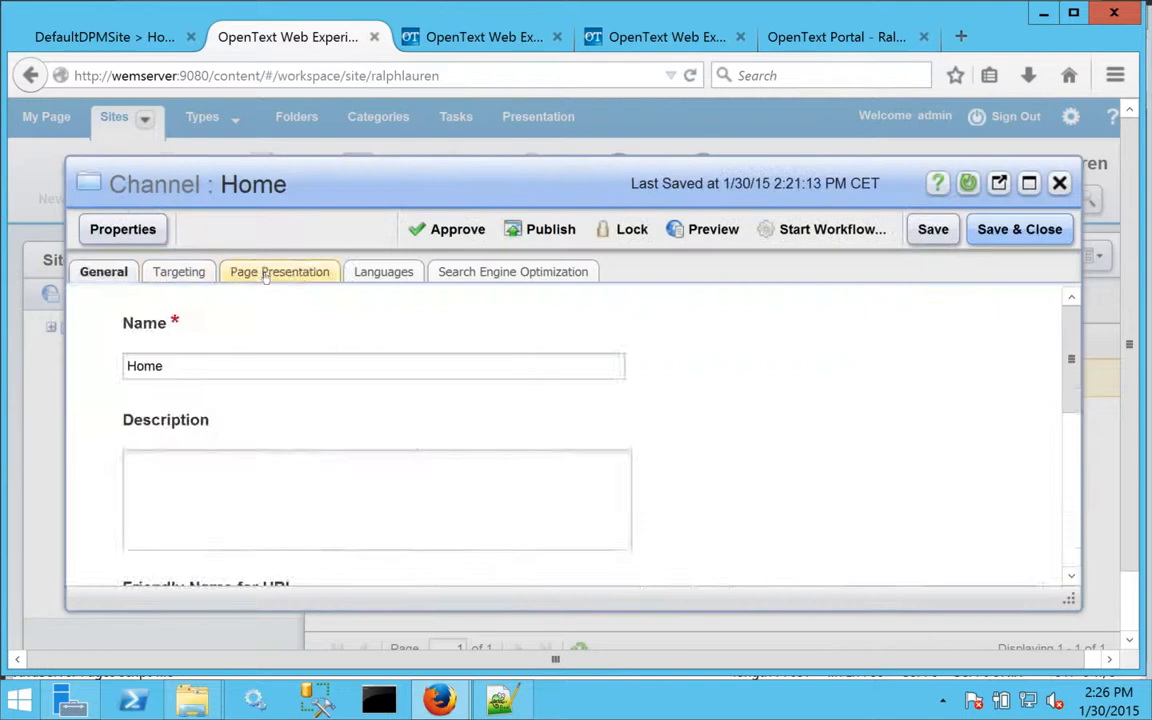
click(266, 276)
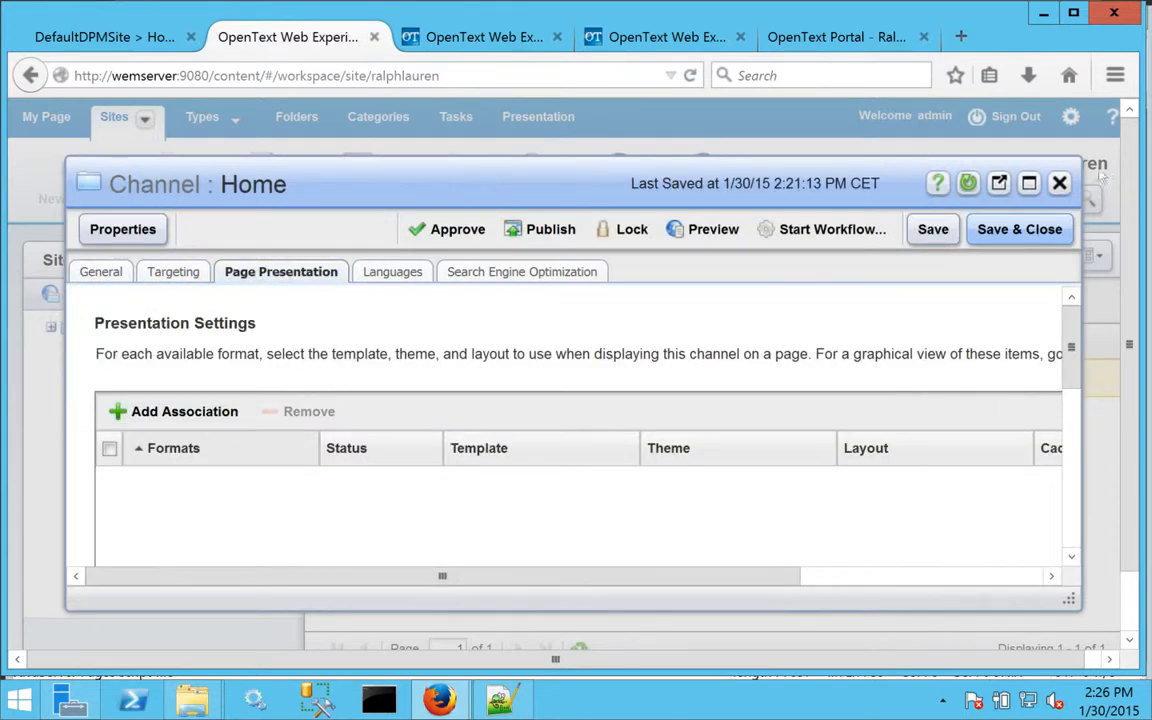
click(1060, 183)
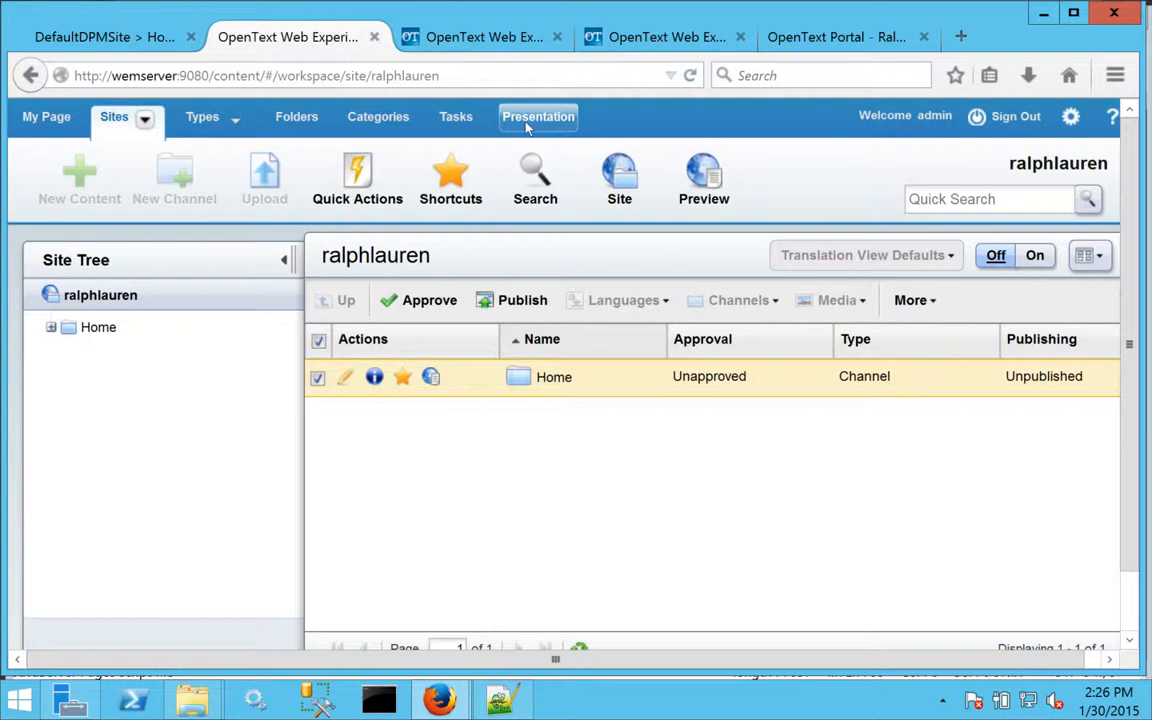
Share the RL Home page template from the RL page templates folder with the ralphlauren site.
click(526, 122)
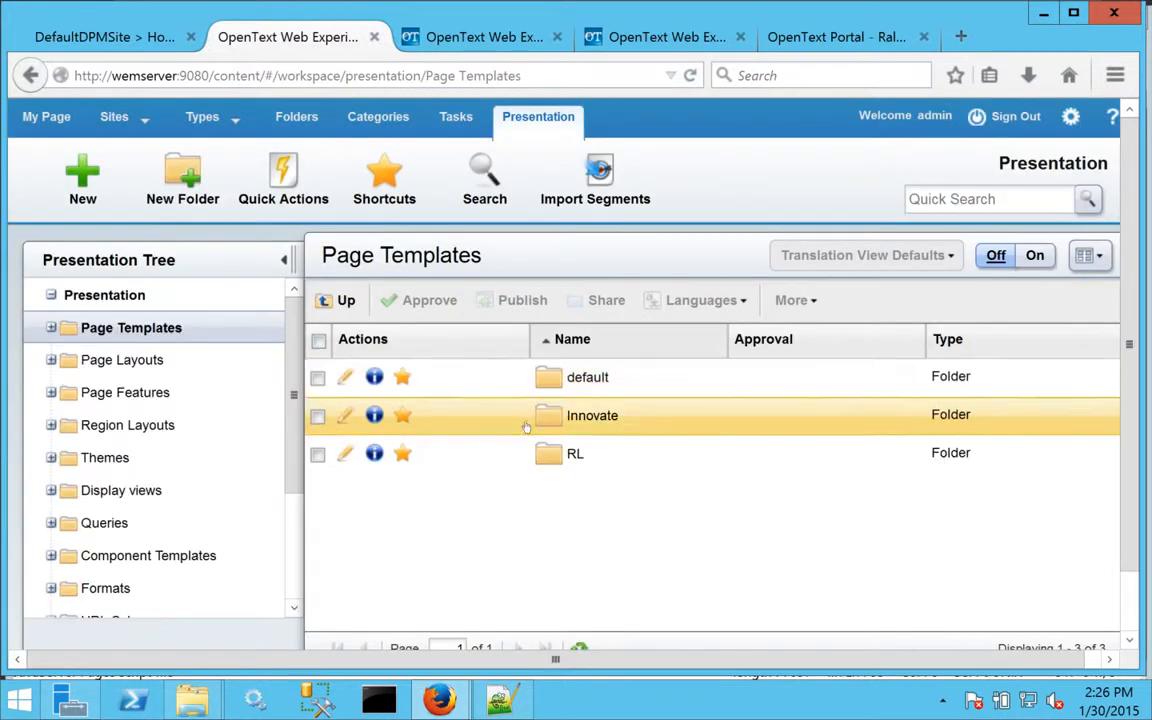
click(576, 455)
click(463, 384)
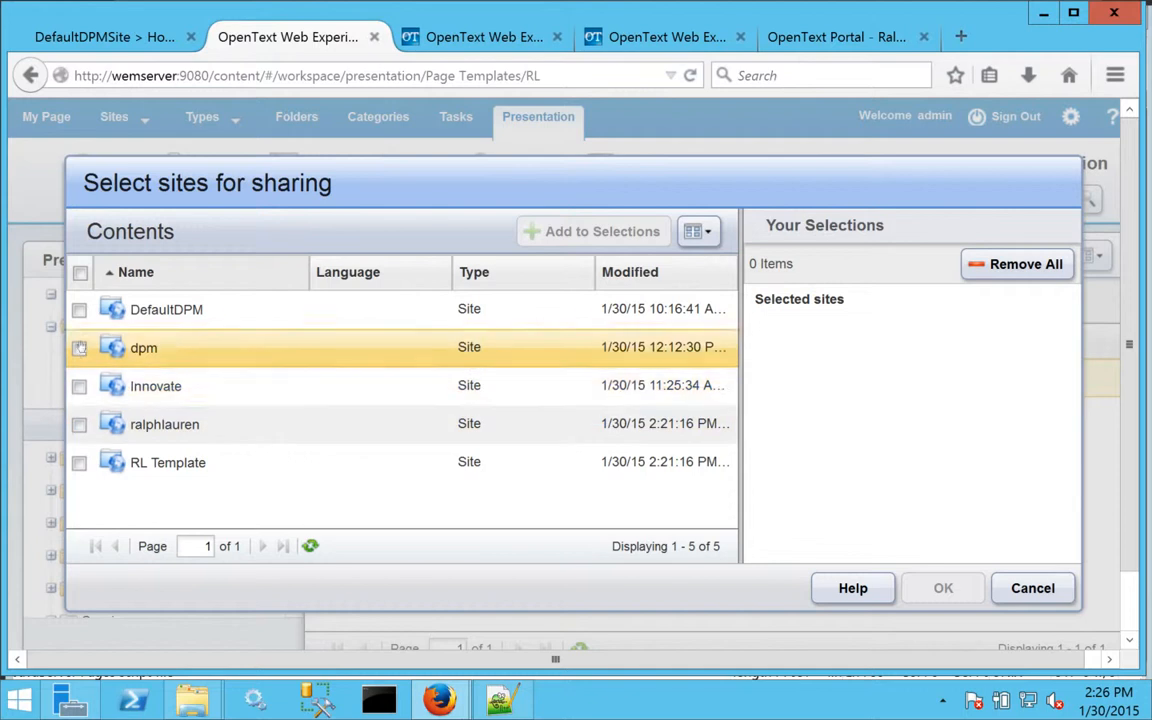
click(79, 424)
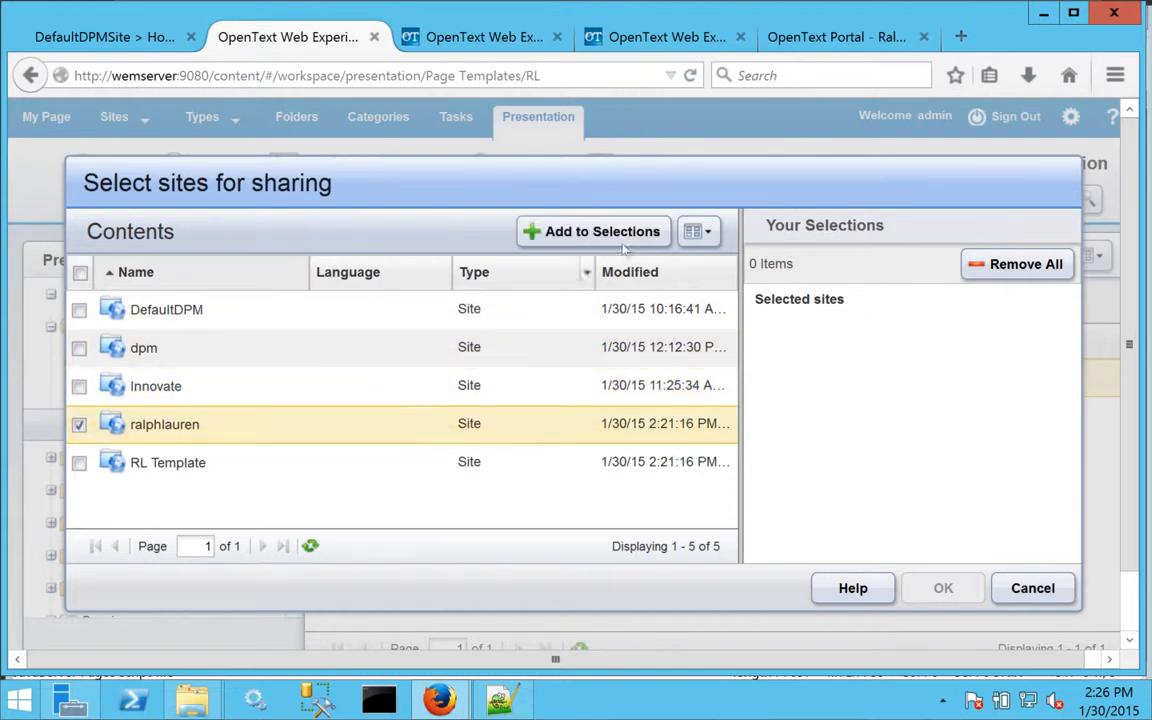
click(595, 231)
click(940, 588)
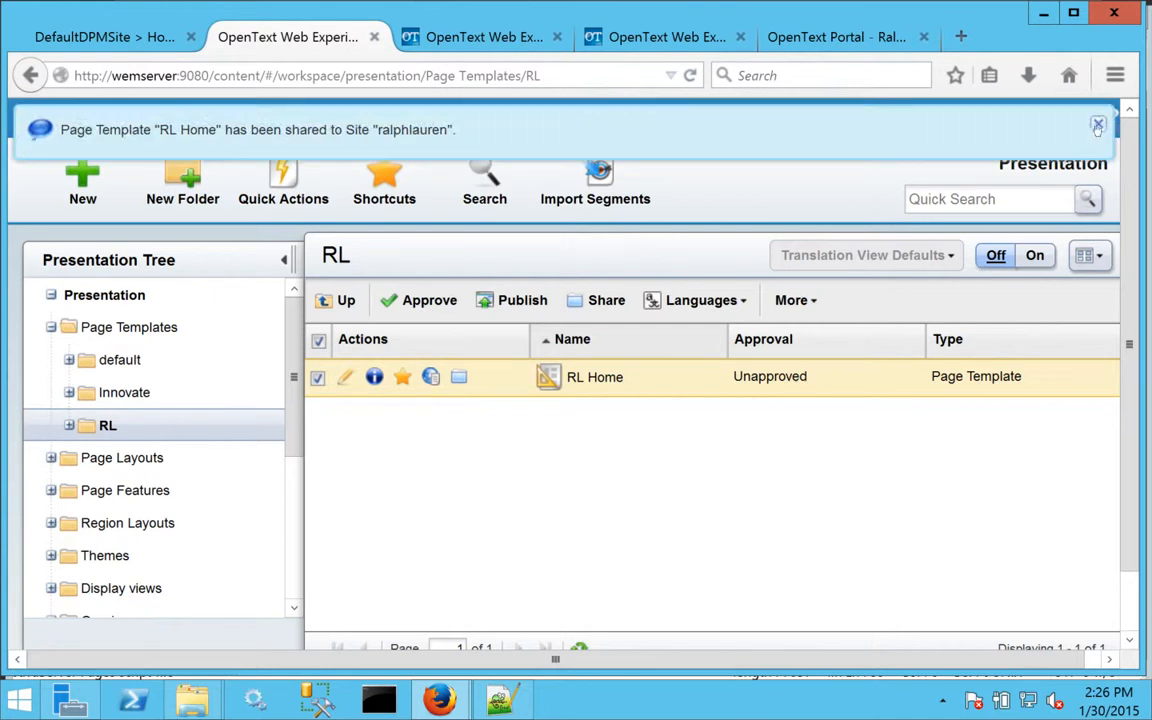
In the page presentation settings of the ralphlauren site's Home channel, associate the Web (Default) format with the RL Home template, status Active.
click(124, 123)
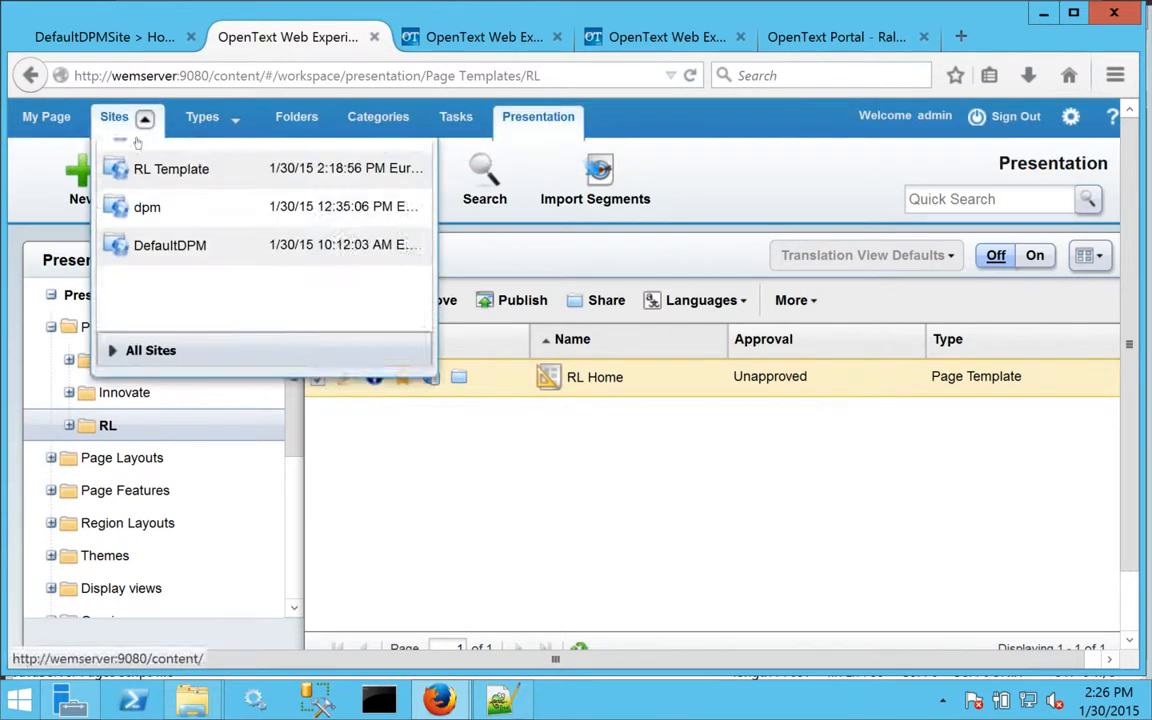
click(172, 226)
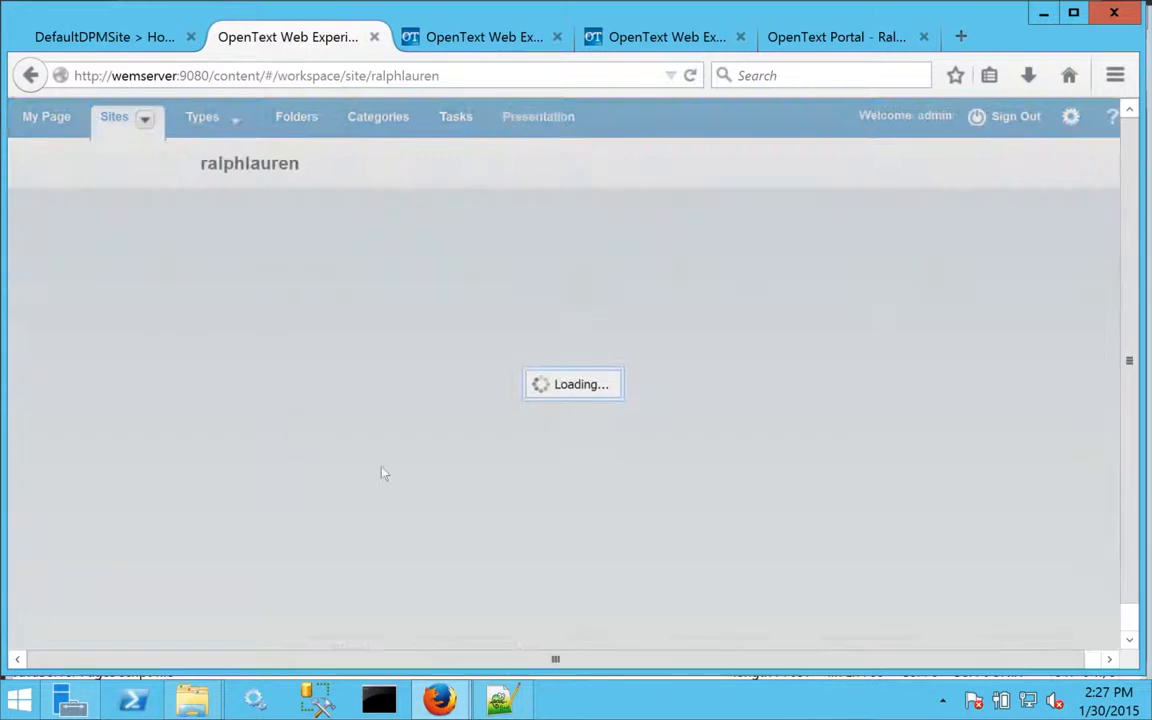
click(342, 380)
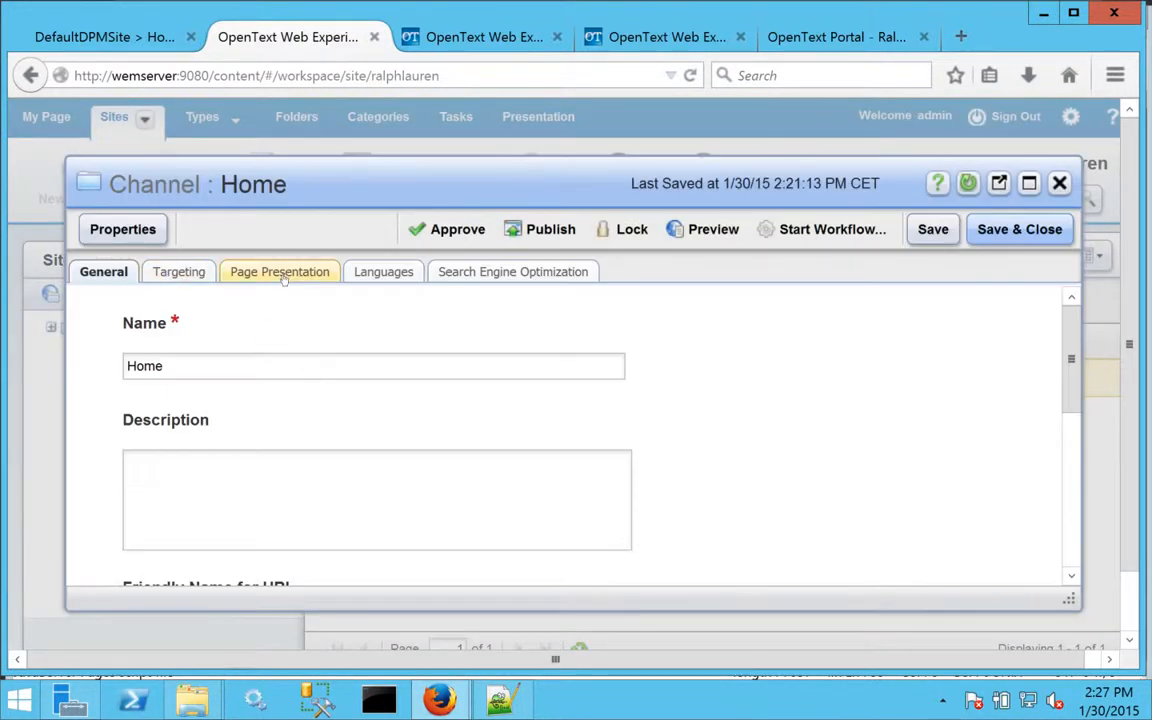
click(268, 268)
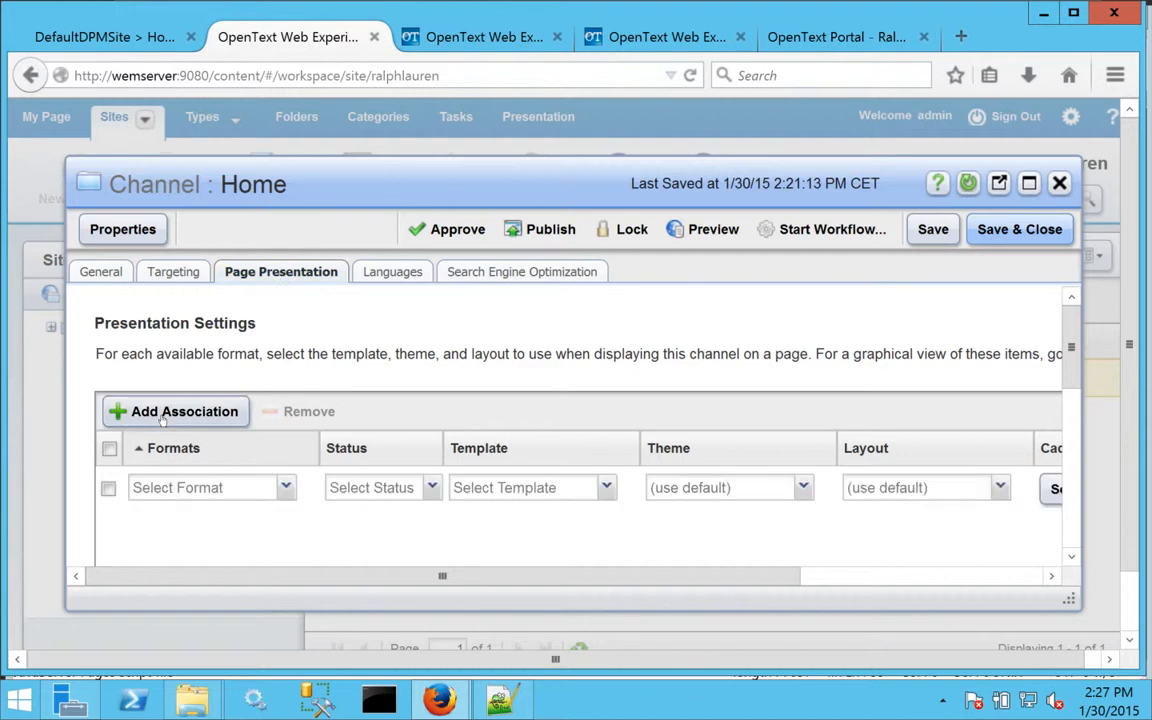
click(285, 488)
click(166, 562)
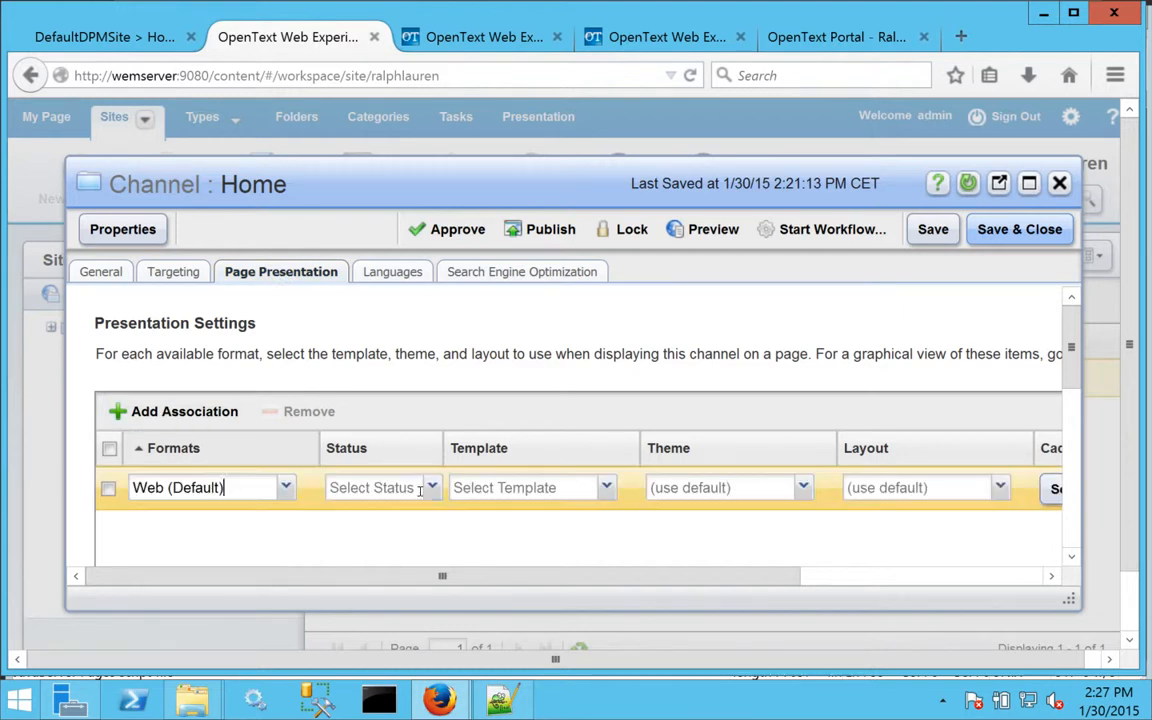
click(380, 487)
click(348, 512)
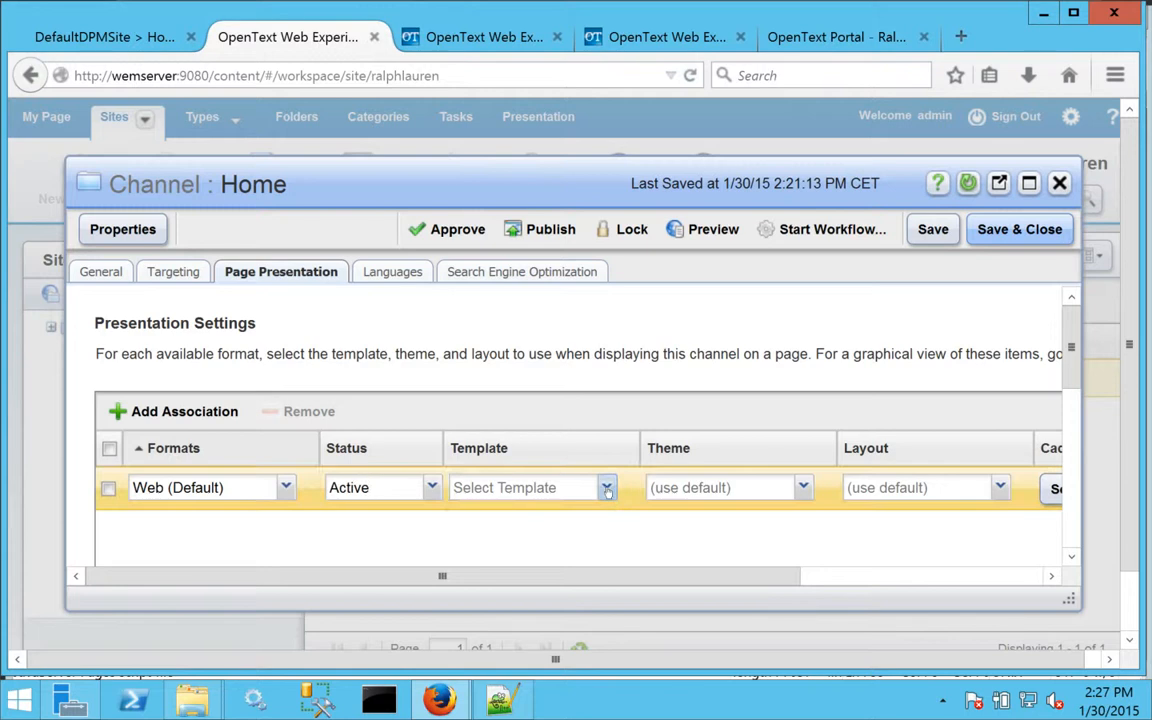
click(606, 488)
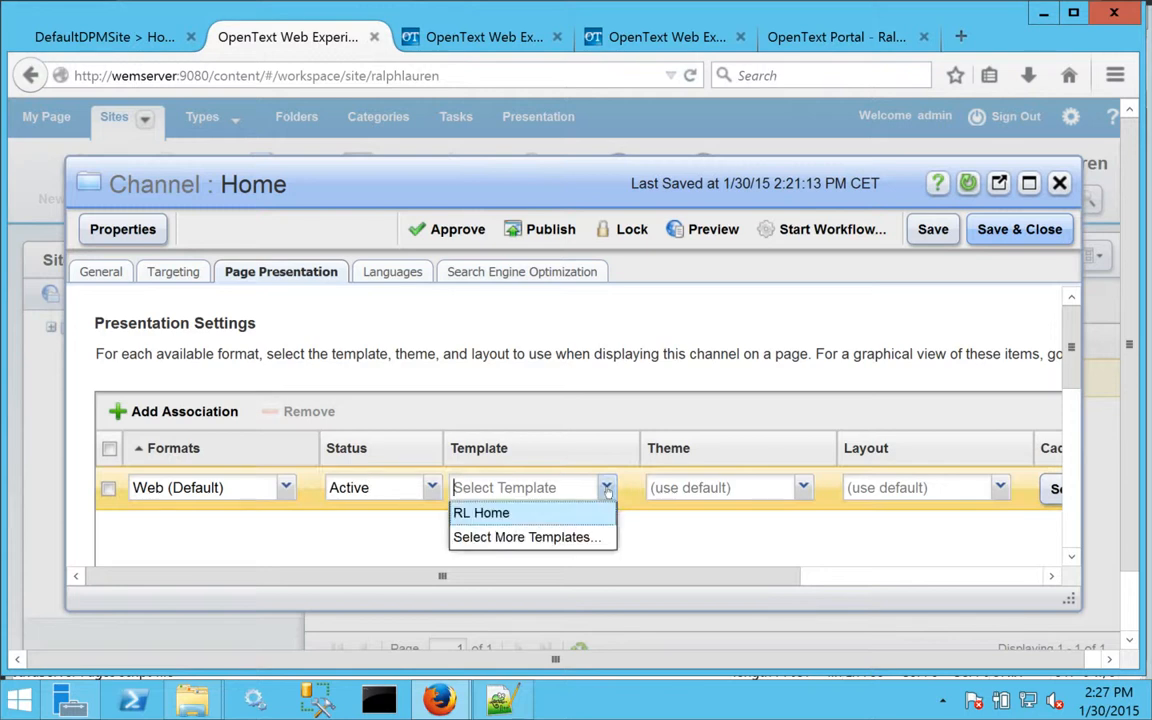
click(477, 514)
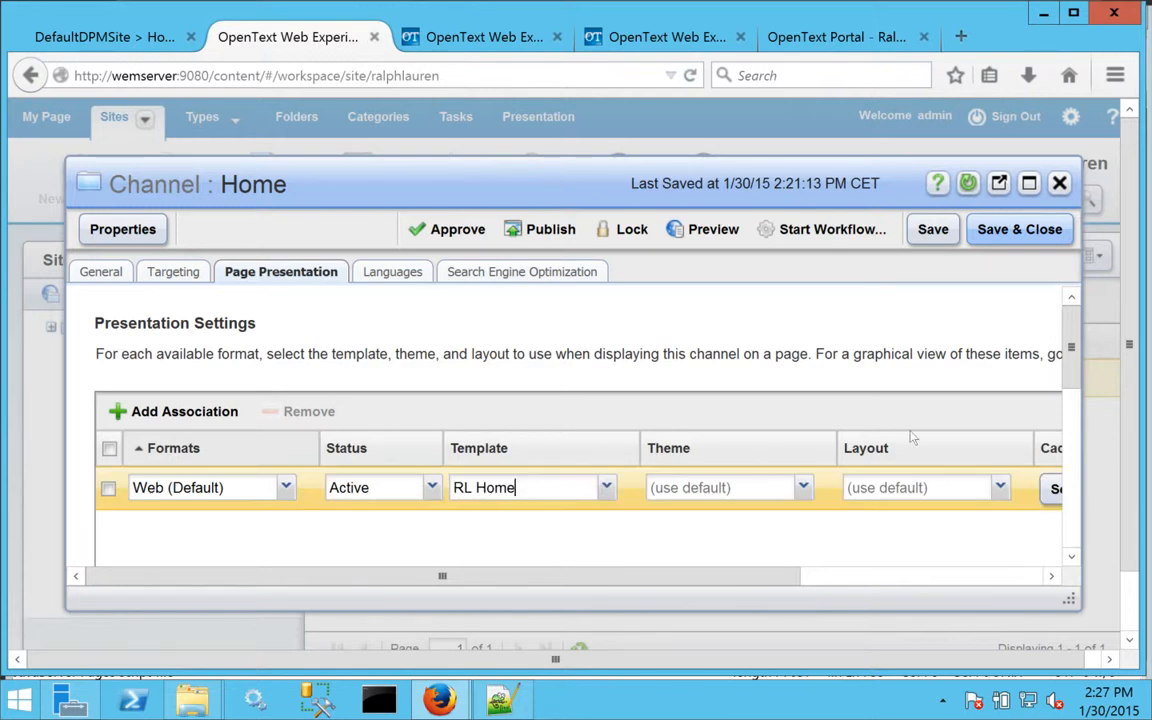
drag(1070, 366, 1033, 274)
Add English (United States) to the Home channel's languages with the state Active and try to save the channel.
click(396, 275)
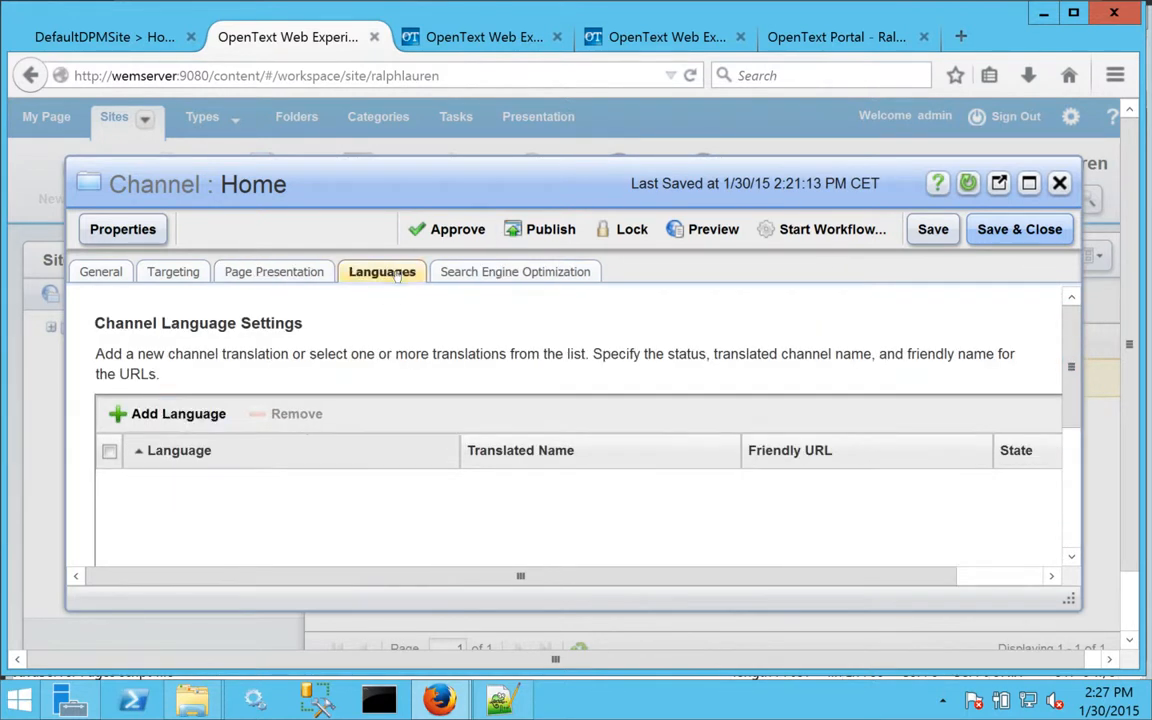
click(165, 414)
click(341, 487)
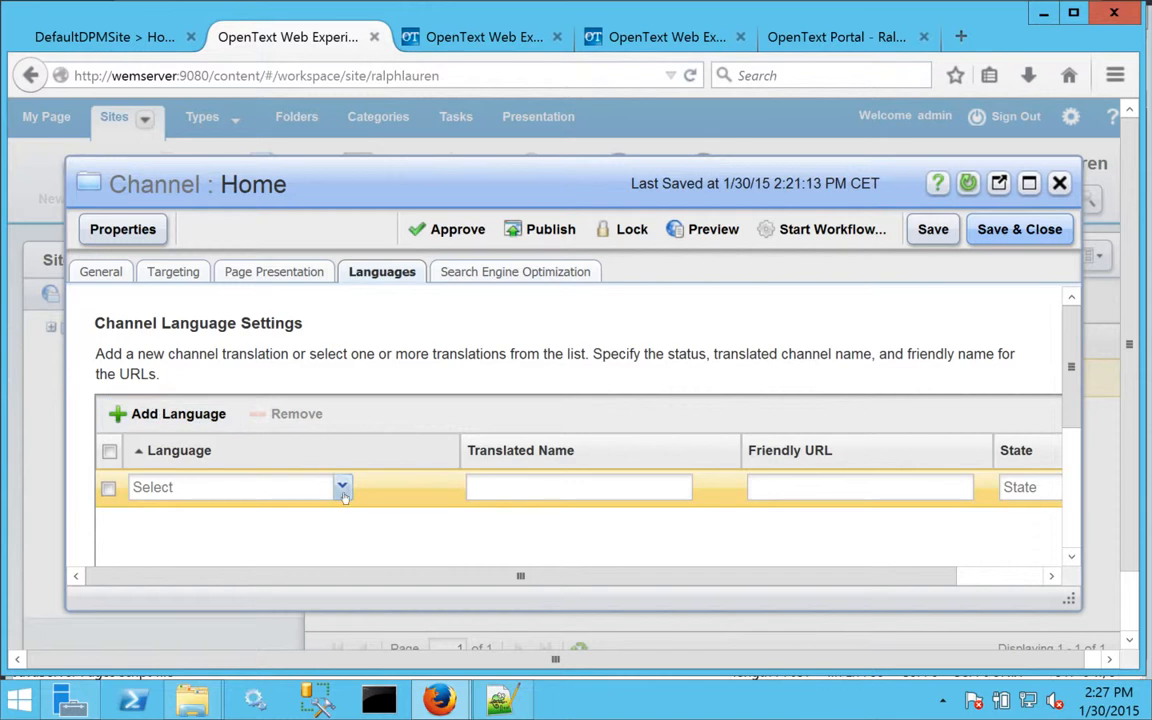
click(341, 487)
click(229, 520)
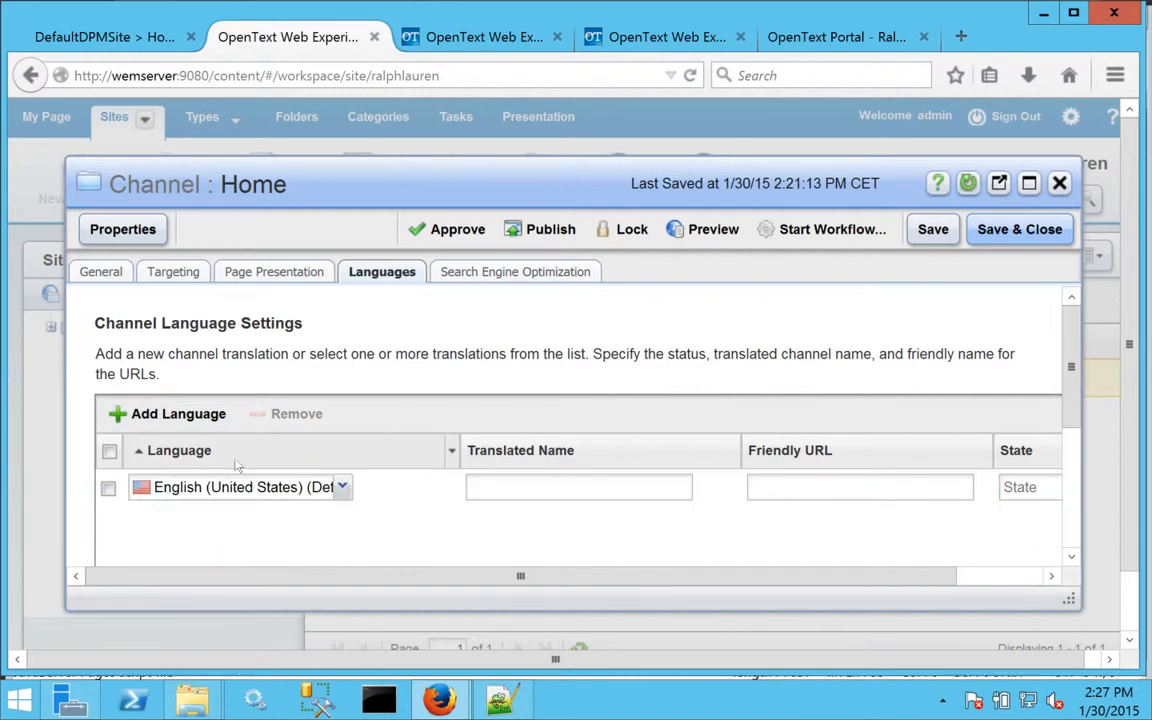
click(147, 414)
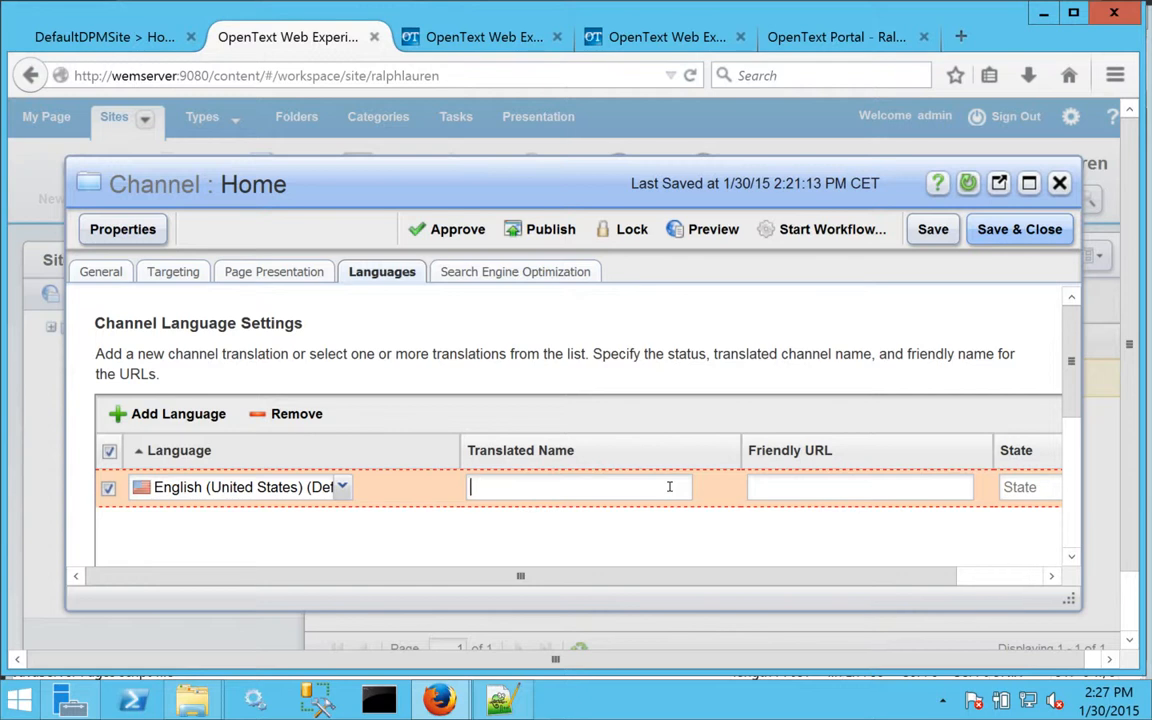
click(1028, 487)
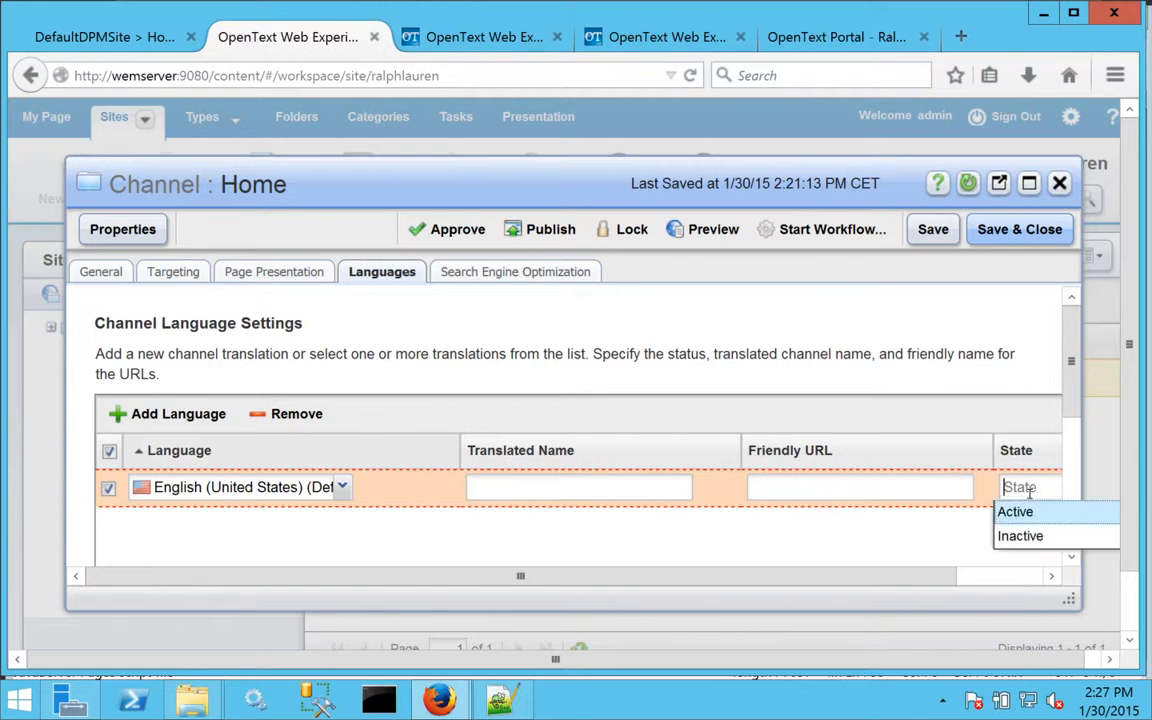
click(184, 414)
click(936, 234)
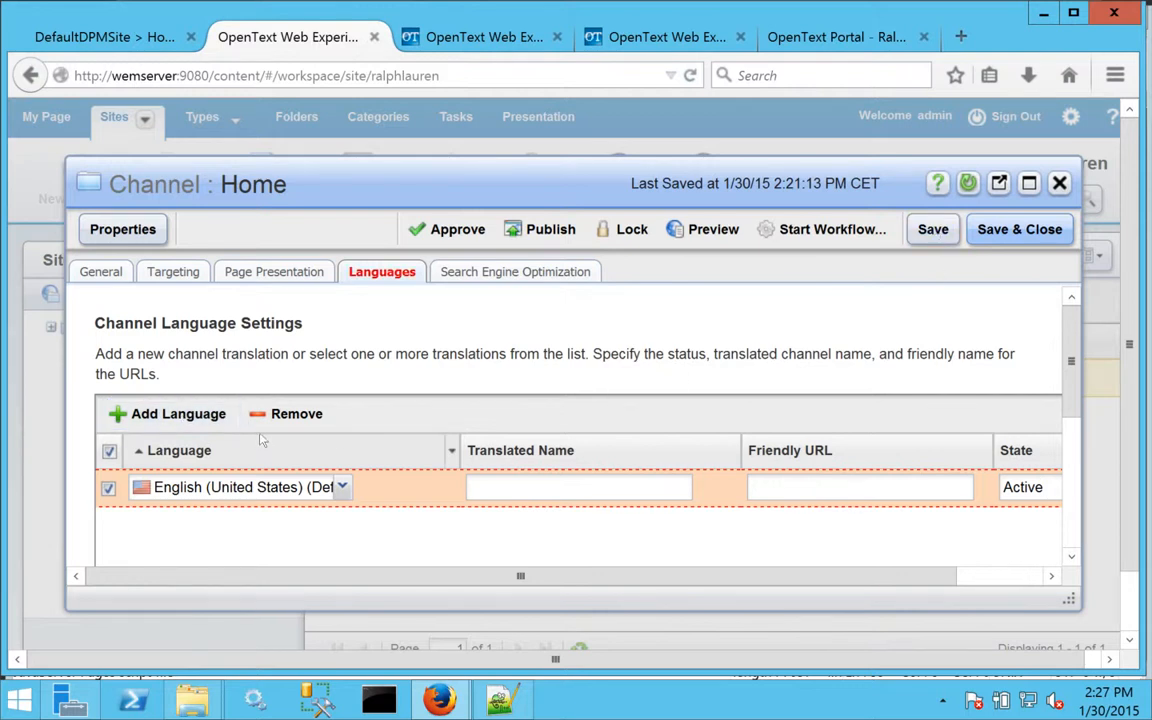
Enter Home as both the translated name and the friendly URL of the English language entry.
drag(1082, 455, 1087, 458)
click(1078, 462)
scroll(1078, 462, up, 3)
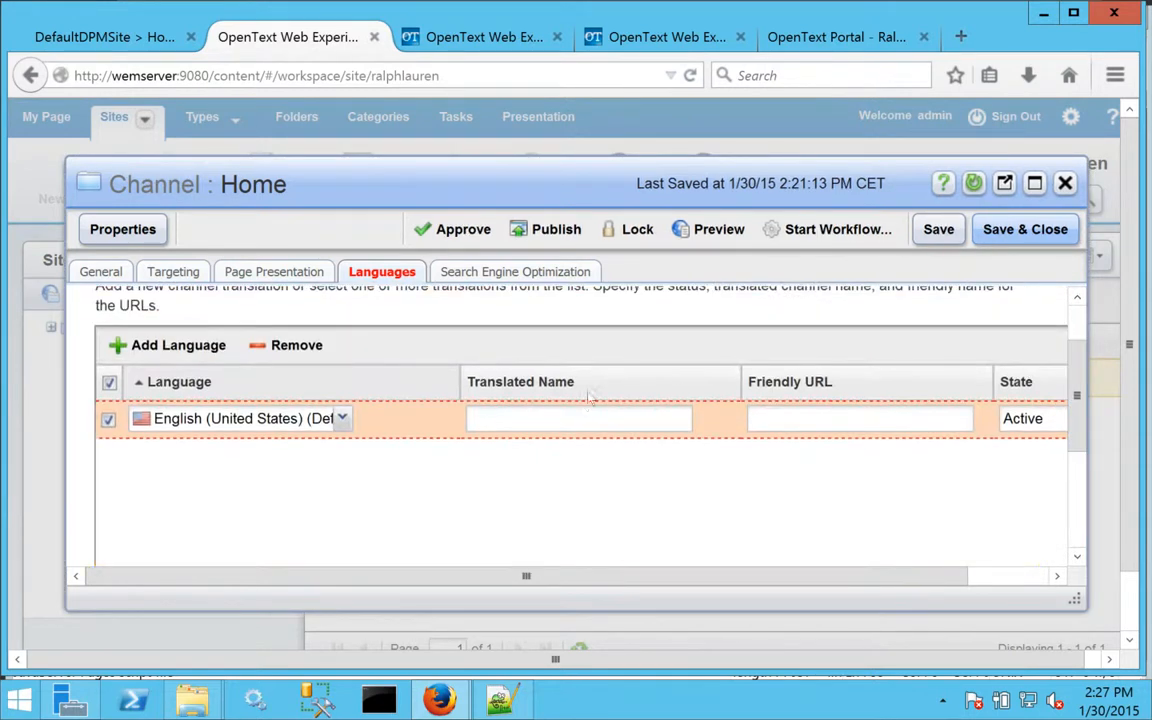
click(567, 418)
text(HomeHome)
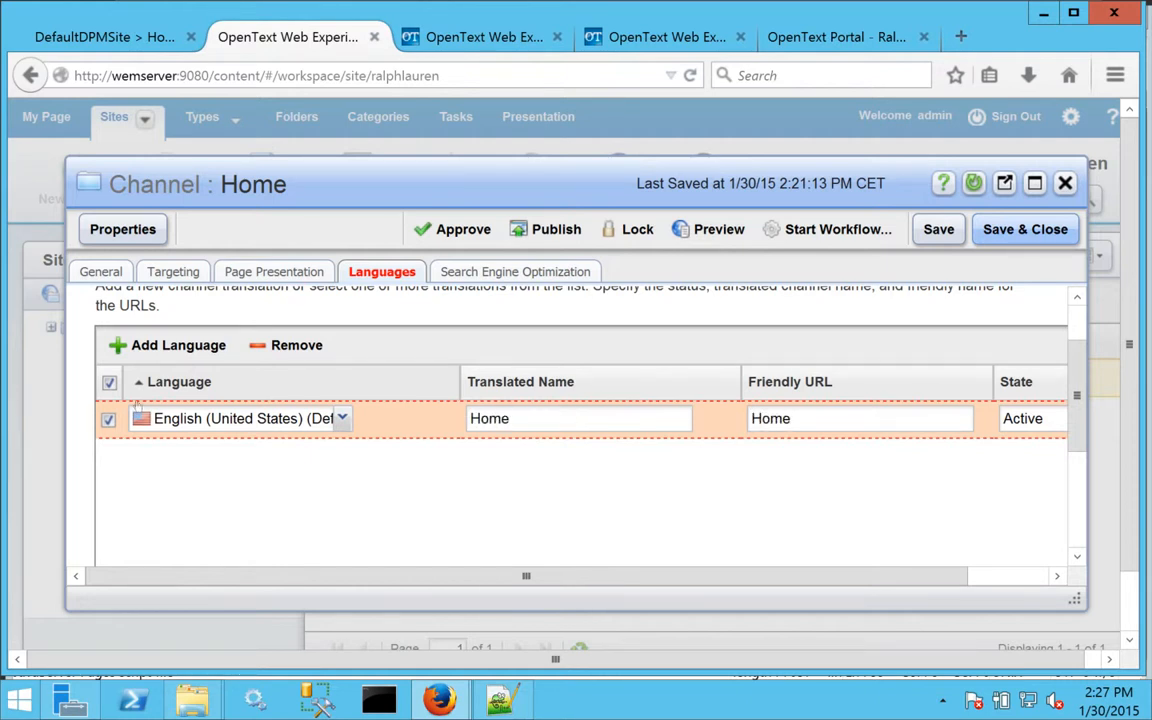
Add French (France) to the channel's languages with translated name and friendly URL Accueil and the state Active.
click(170, 345)
click(319, 456)
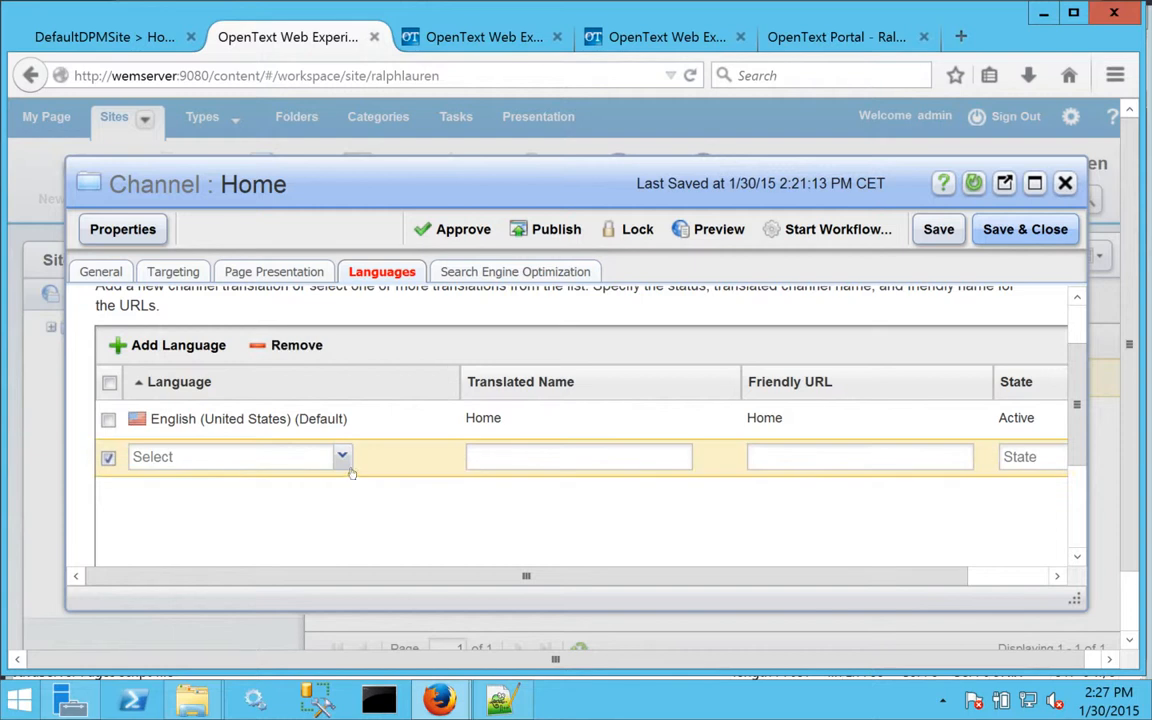
click(342, 456)
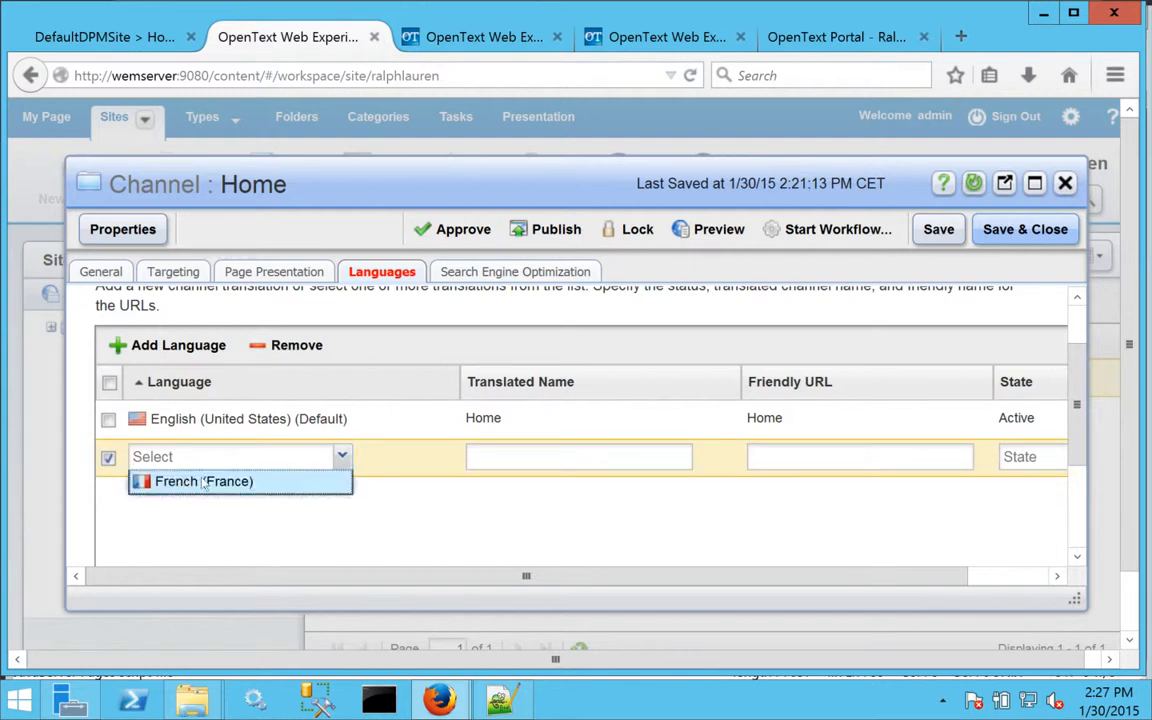
click(190, 480)
click(522, 455)
text(Accuei)
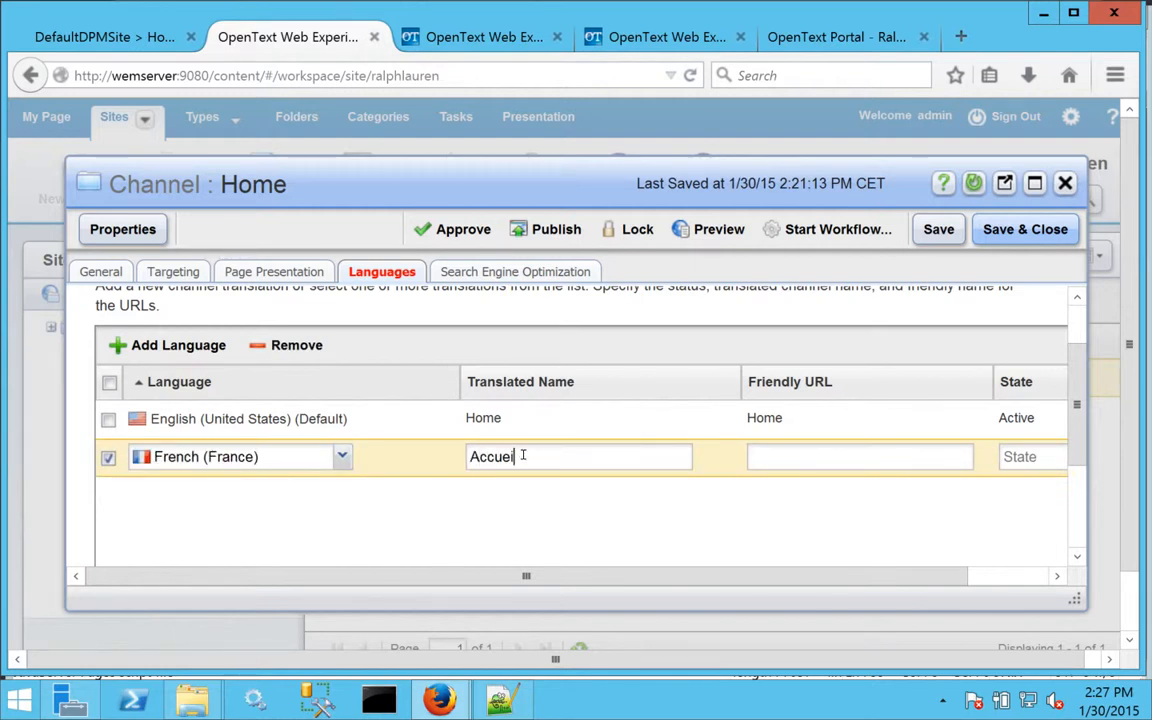
text(Accueil)
key(Tab)
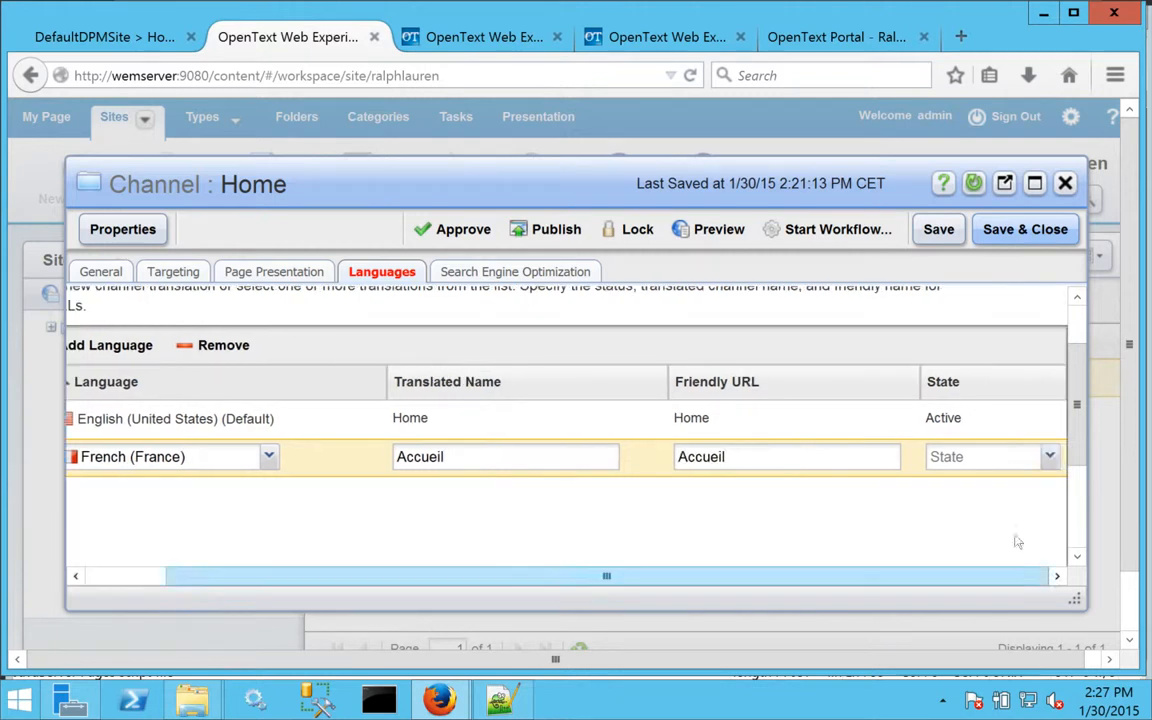
click(968, 460)
click(954, 484)
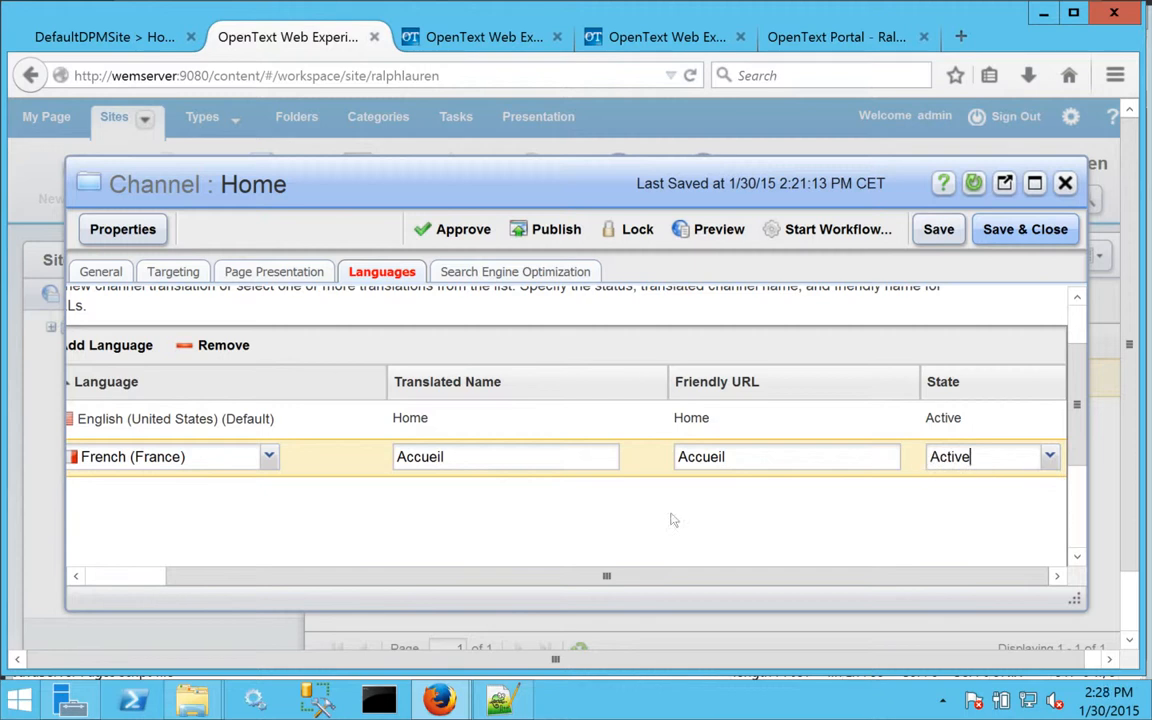
Fill in the Home channel's search engine optimization title and save and close the channel.
click(505, 276)
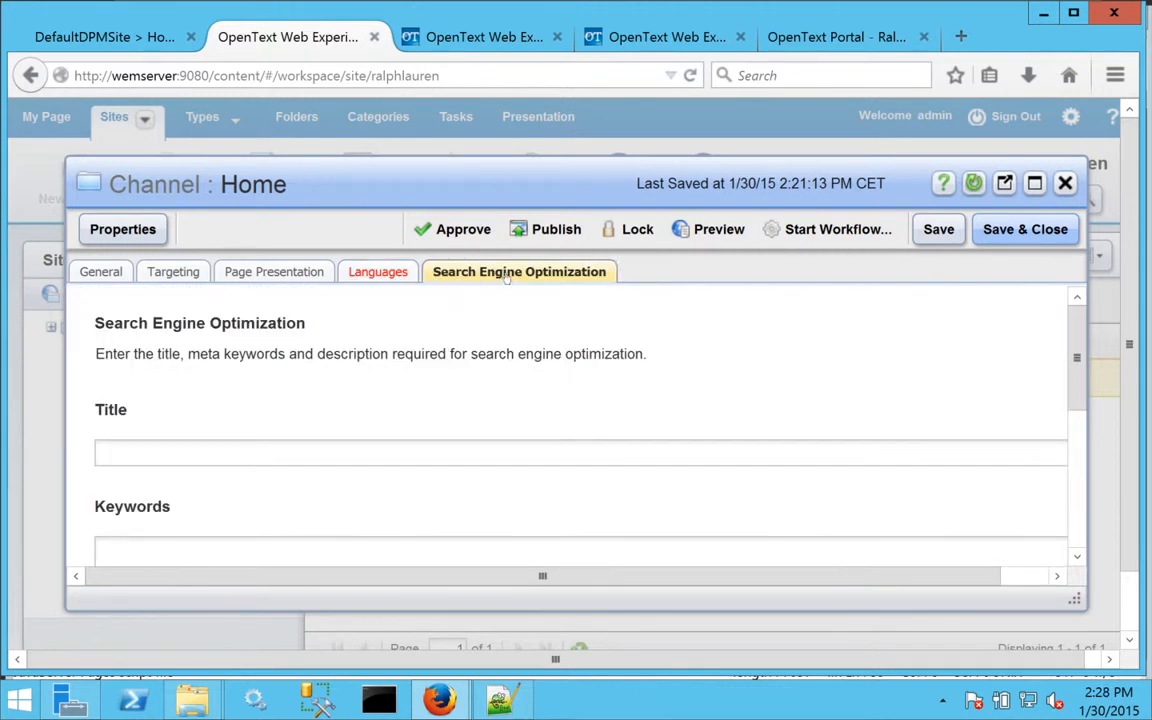
click(422, 451)
text(EL)
click(1024, 229)
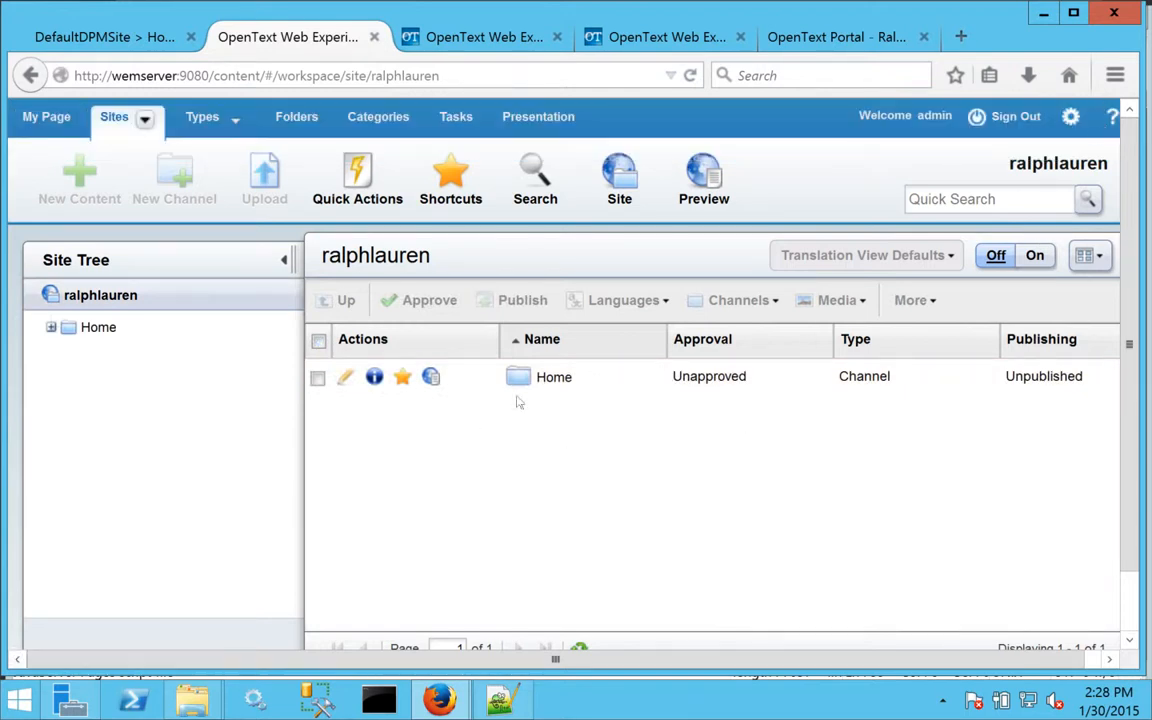
Preview the ralphlauren site and open the Home page's current template for in-context editing.
click(709, 196)
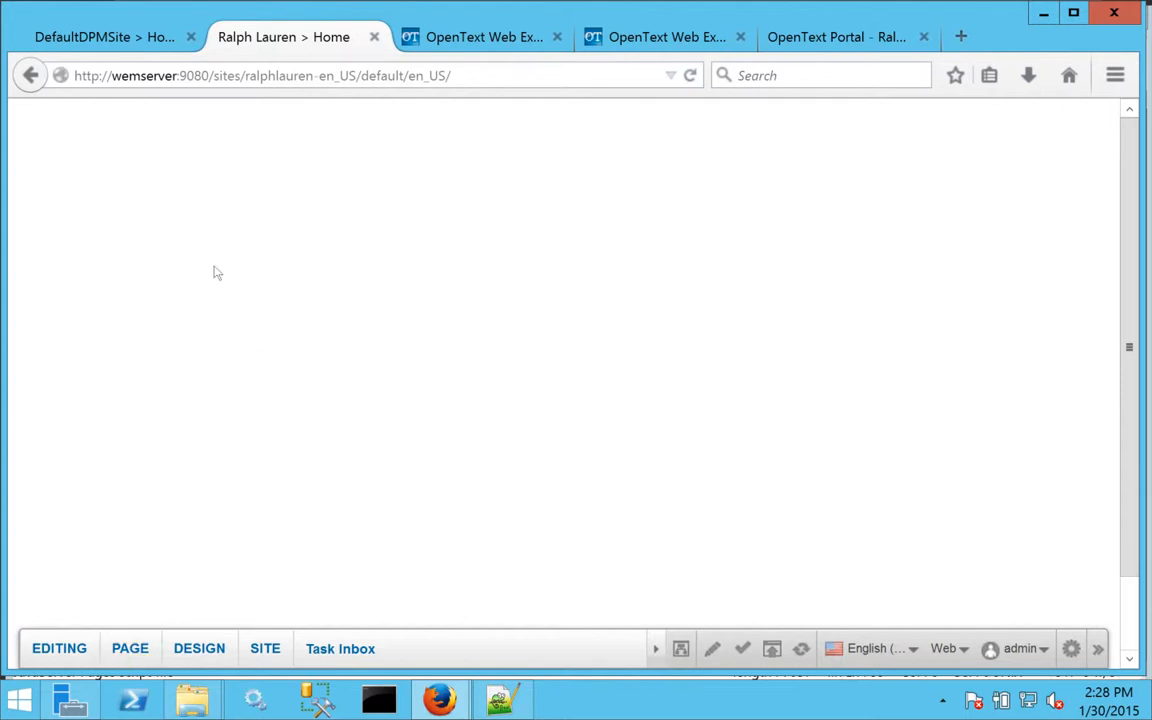
click(130, 648)
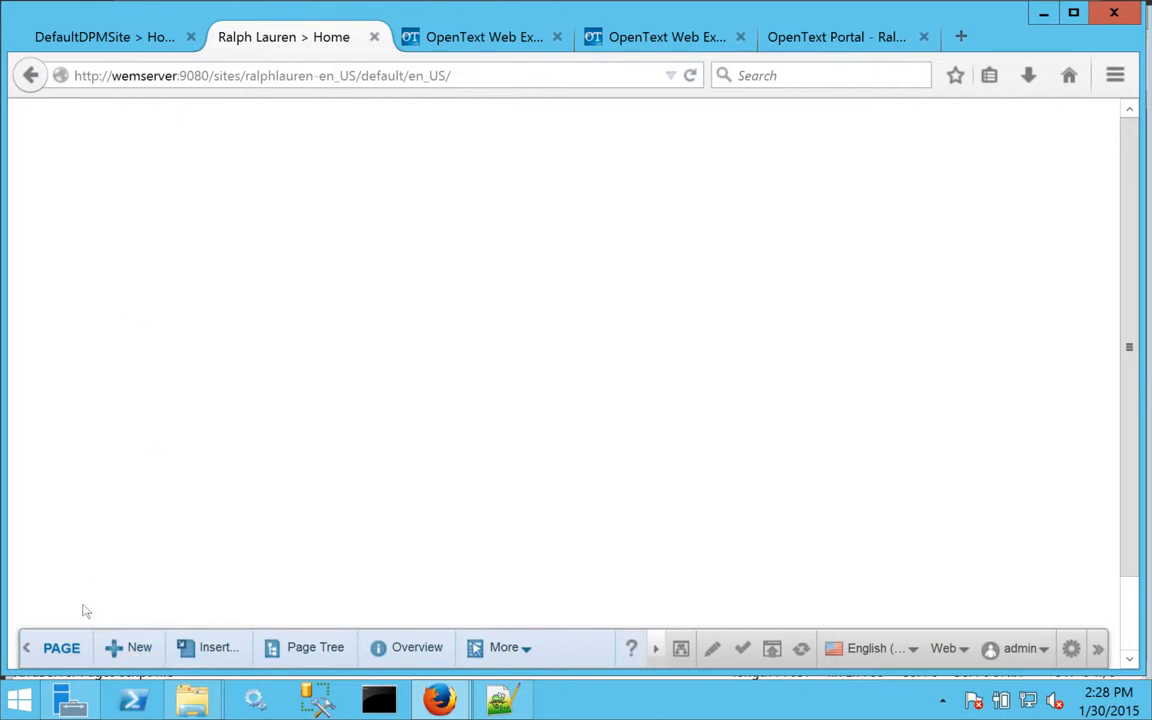
click(61, 648)
click(201, 660)
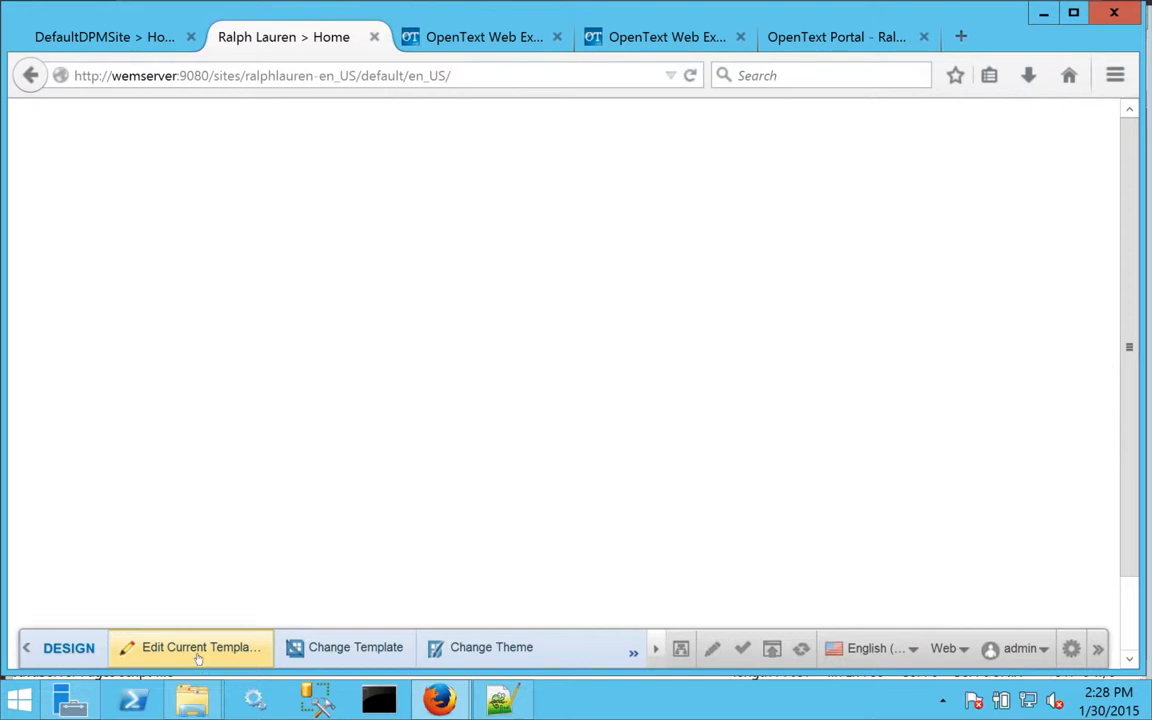
click(198, 654)
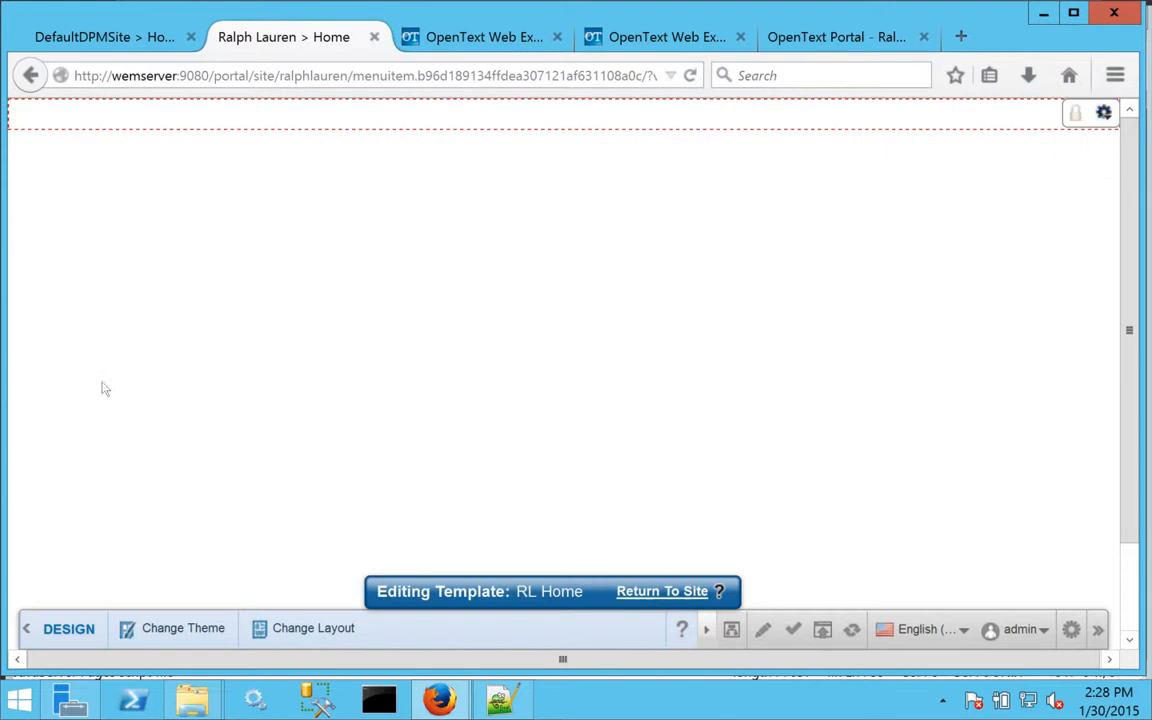
Refresh the RL Navigation region in the RL Home template's tree and return to the site.
click(69, 629)
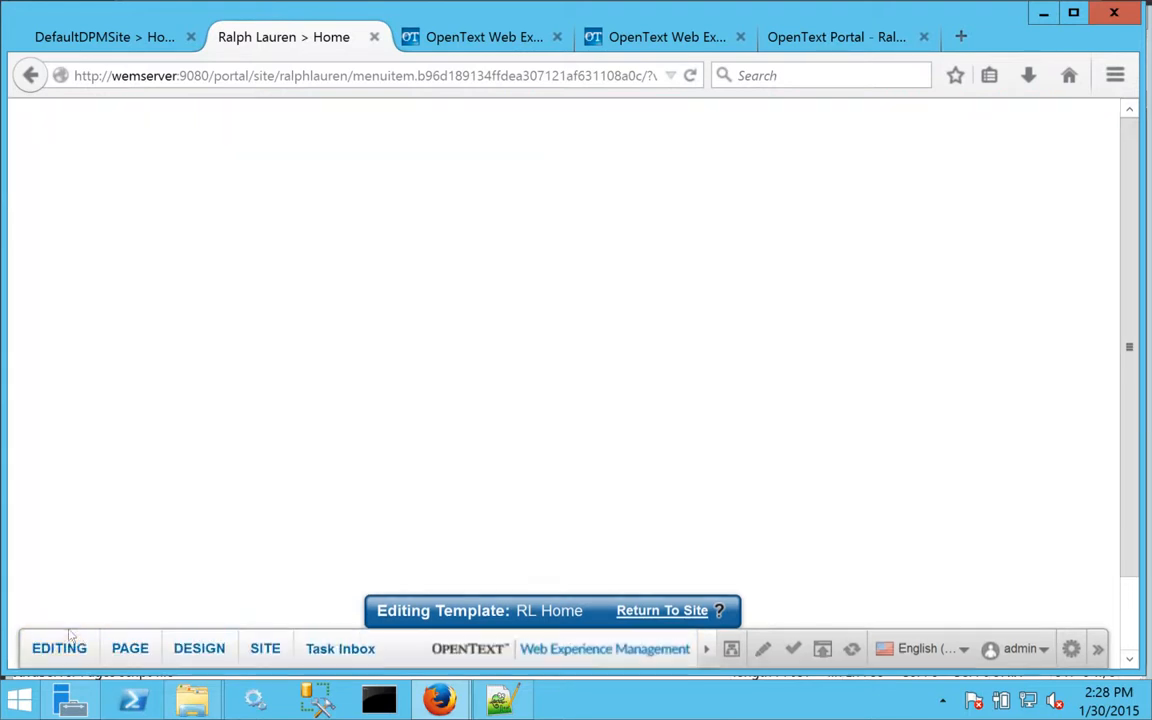
click(130, 649)
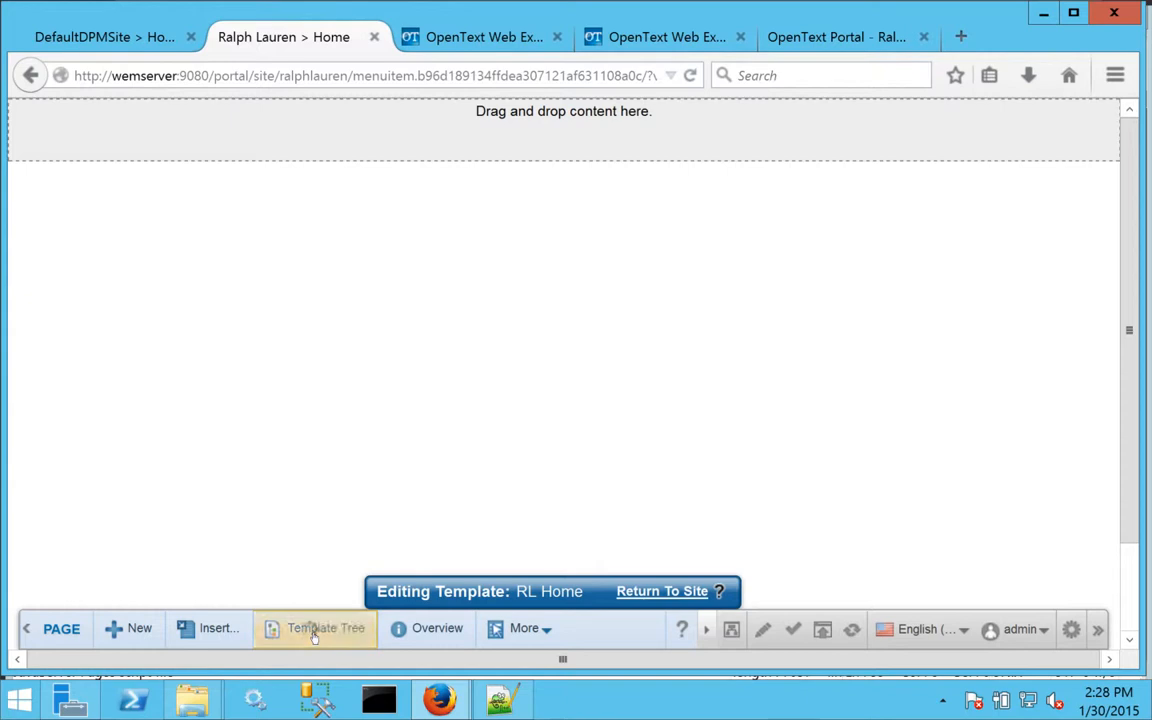
click(314, 634)
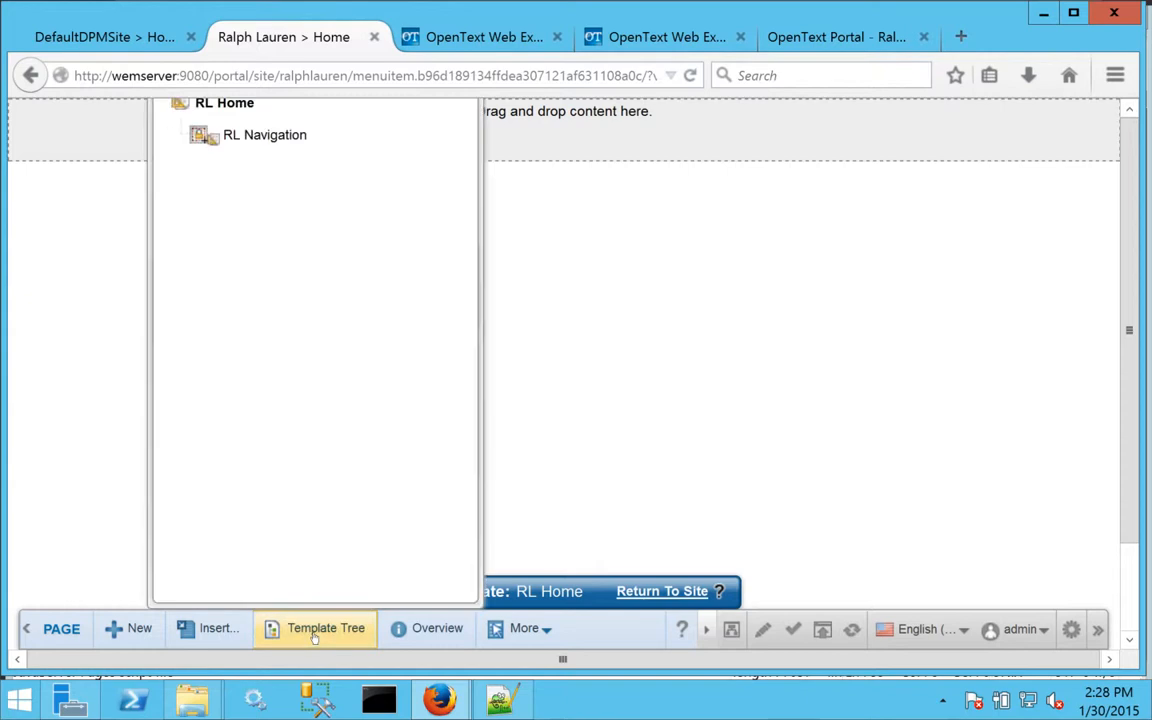
right_click(268, 137)
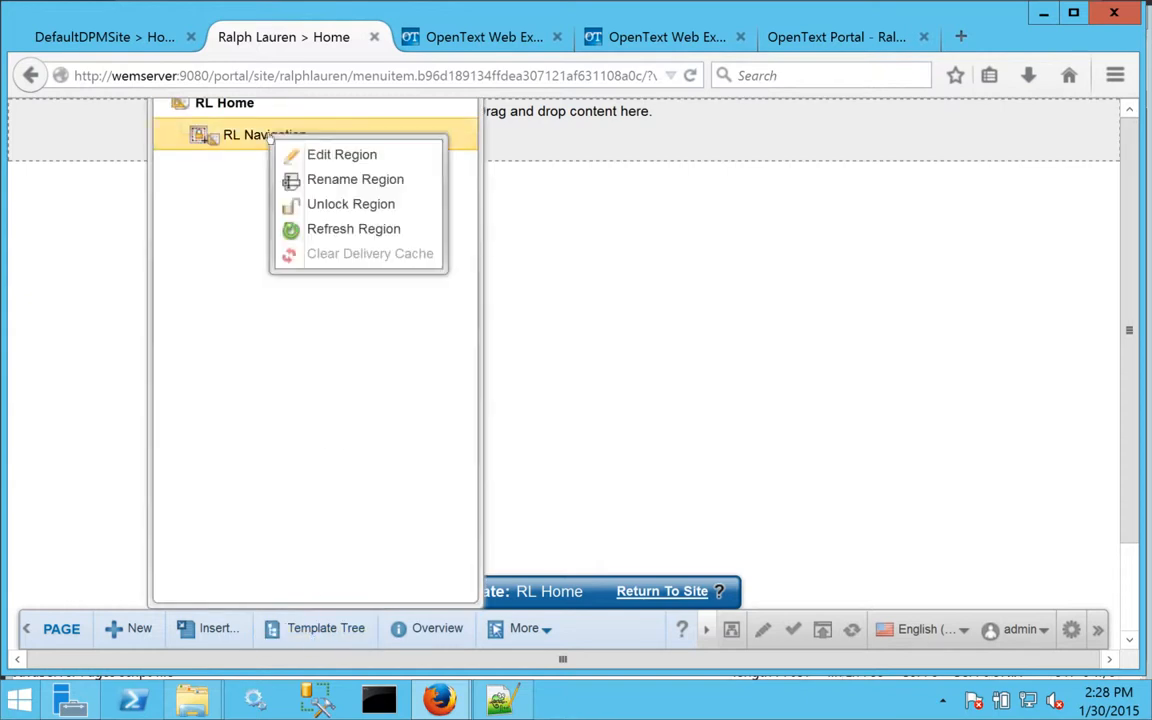
click(305, 229)
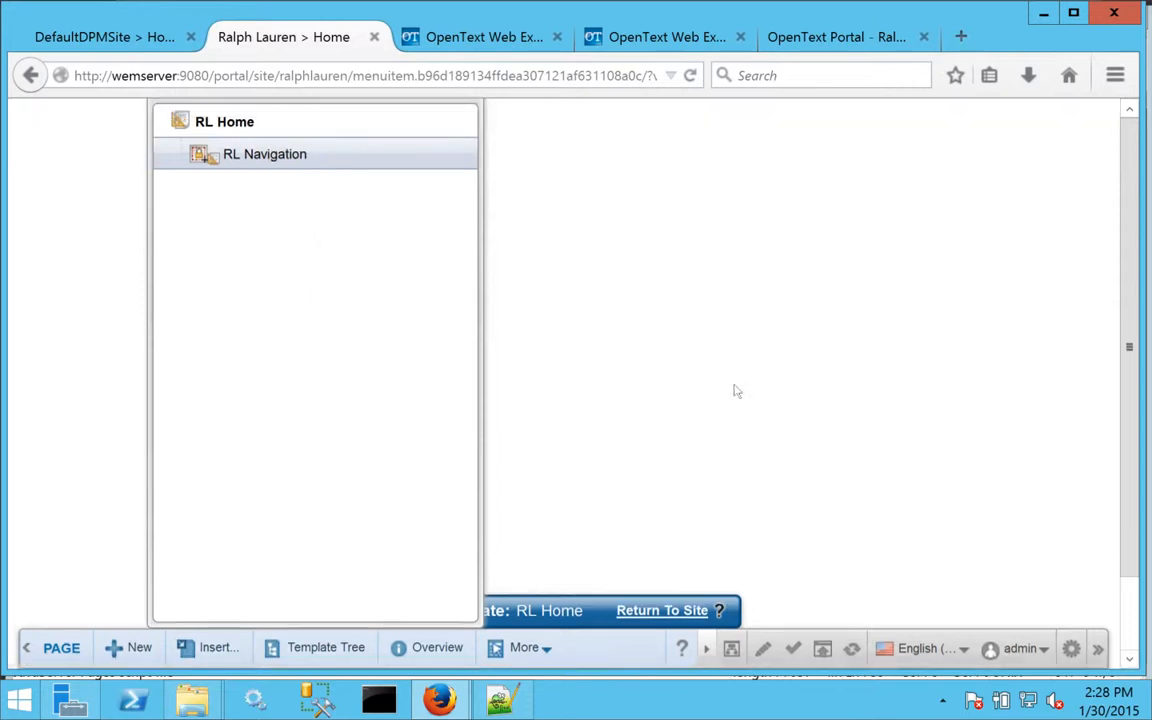
click(660, 591)
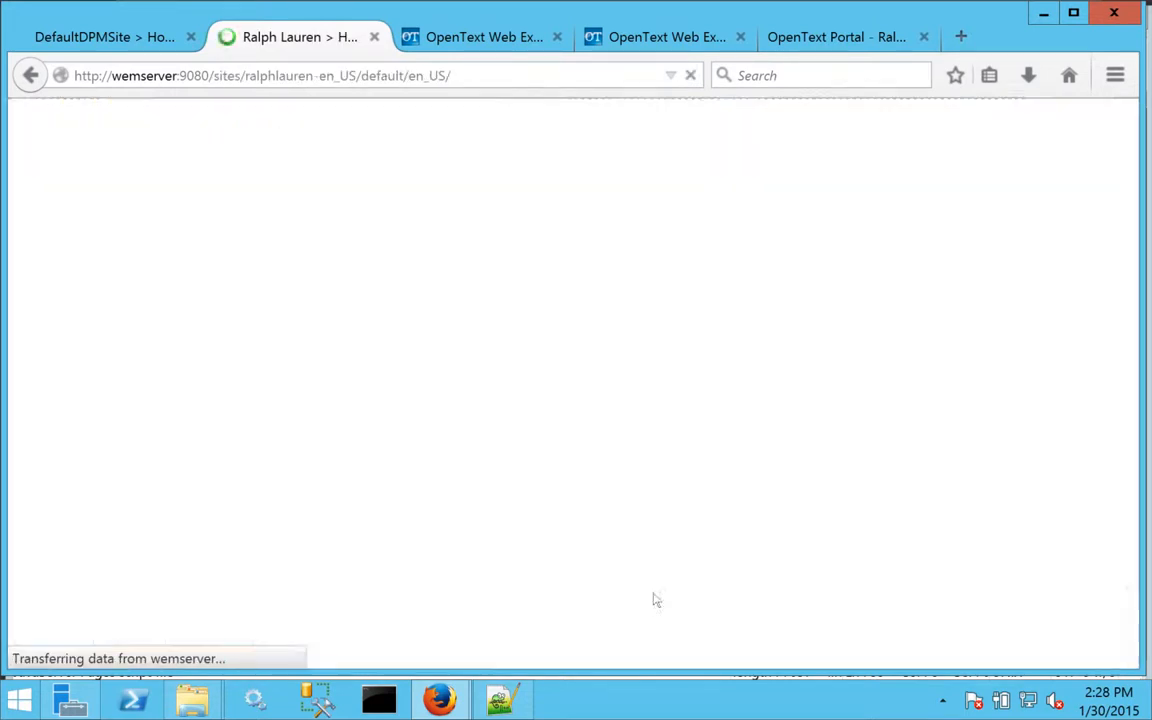